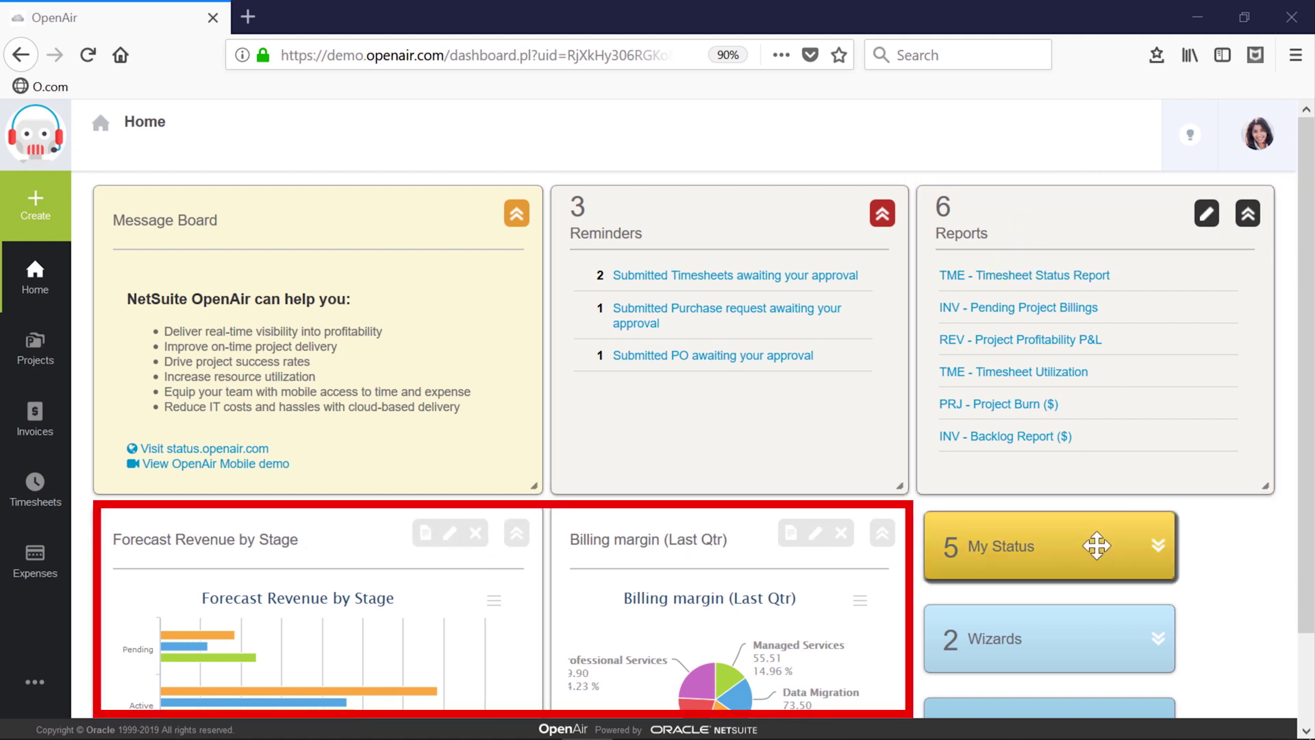
Step: Open the billing rules of the pending PSA deployment project from the Projects list
drag(1306, 552, 1307, 634)
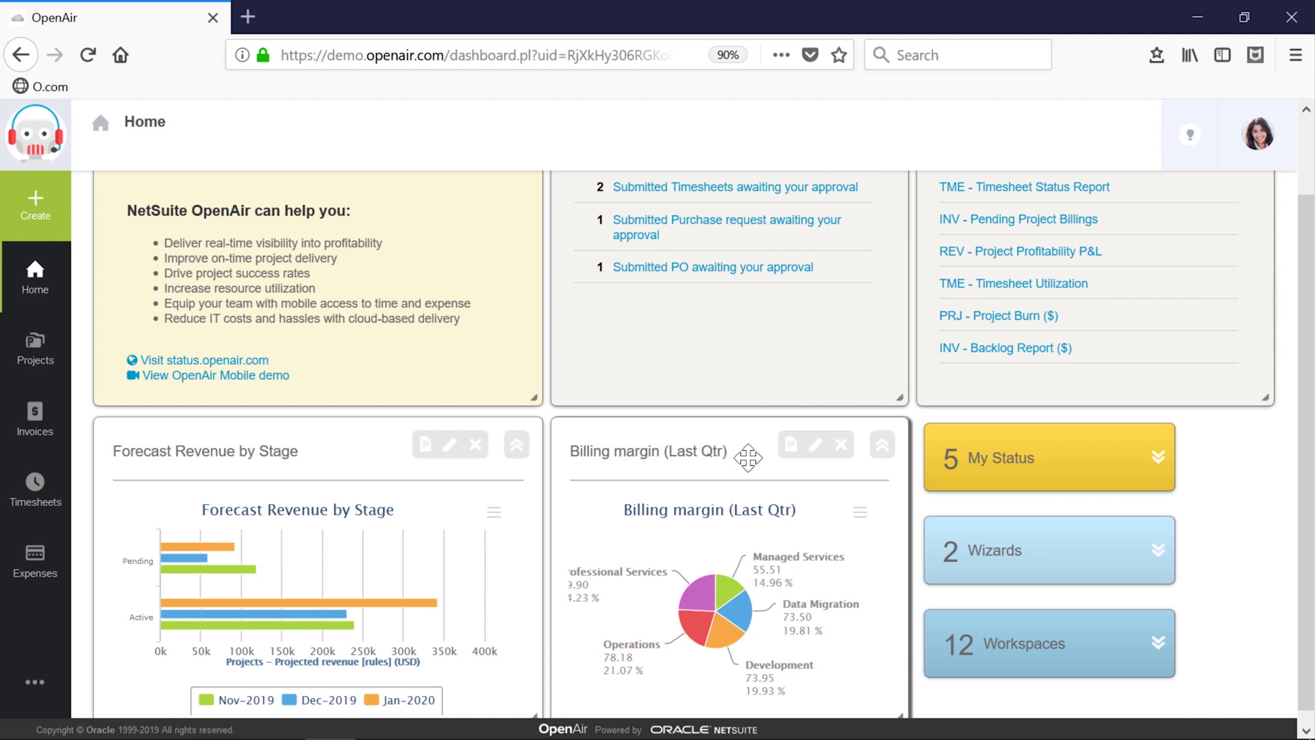
scroll(748, 457, up, 3)
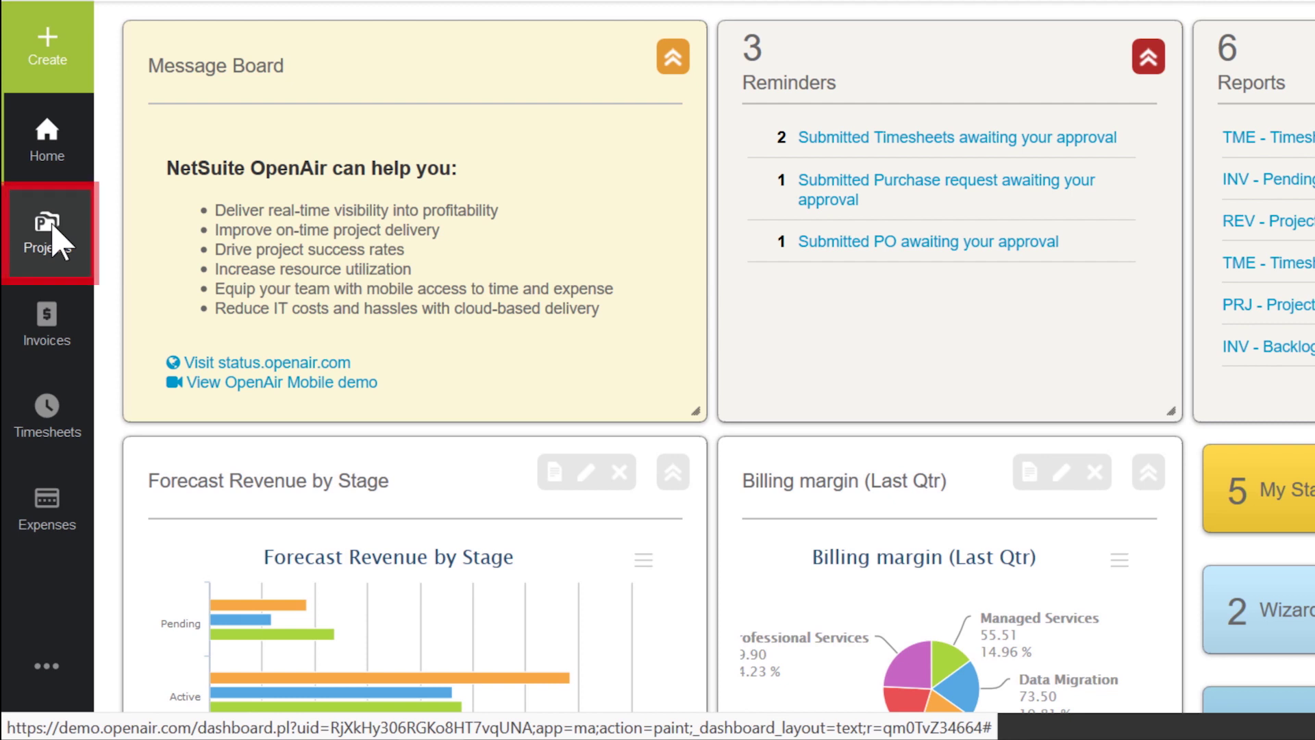
click(53, 230)
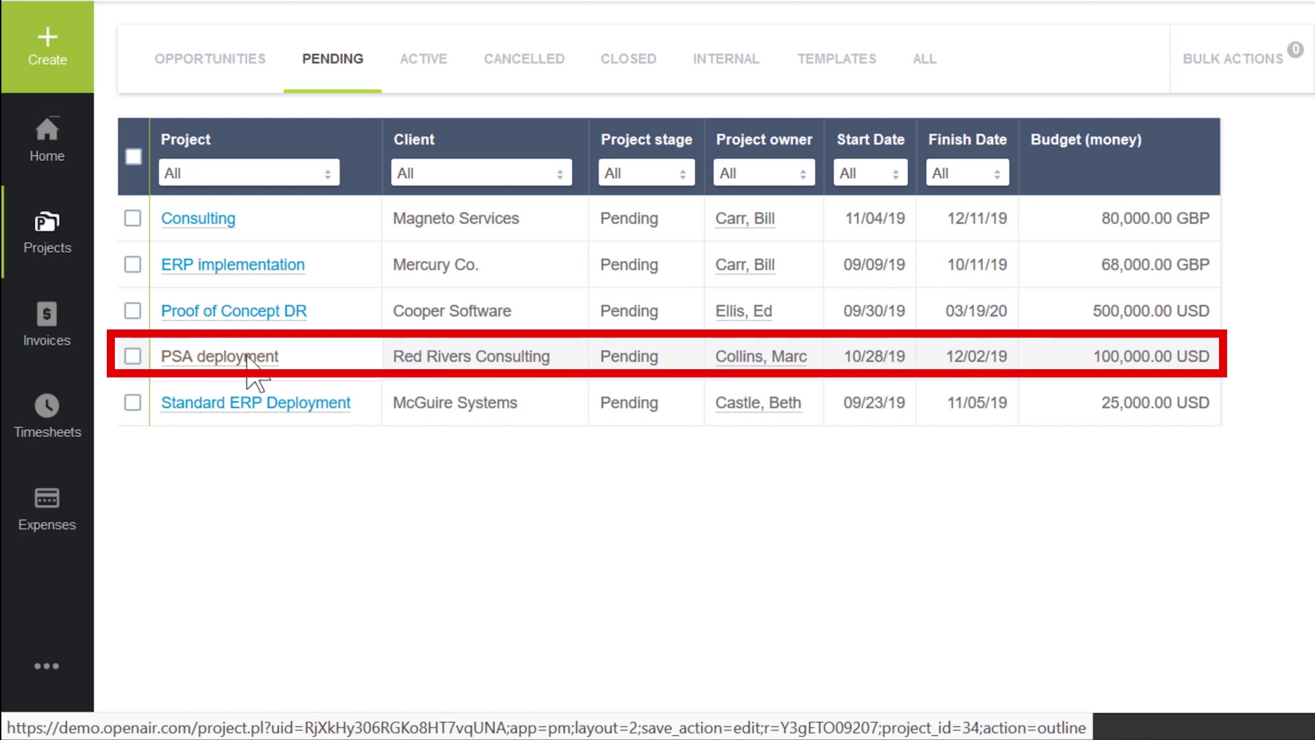
mouse_move(250, 357)
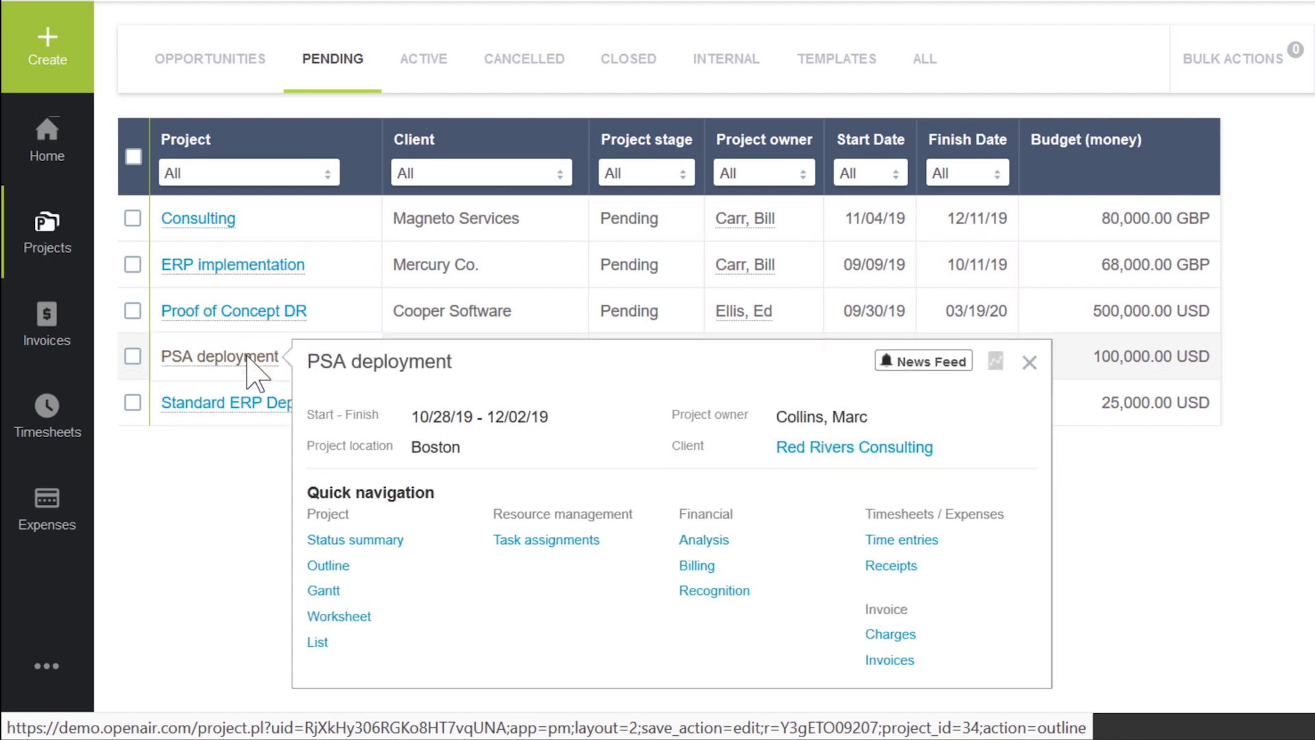
click(703, 568)
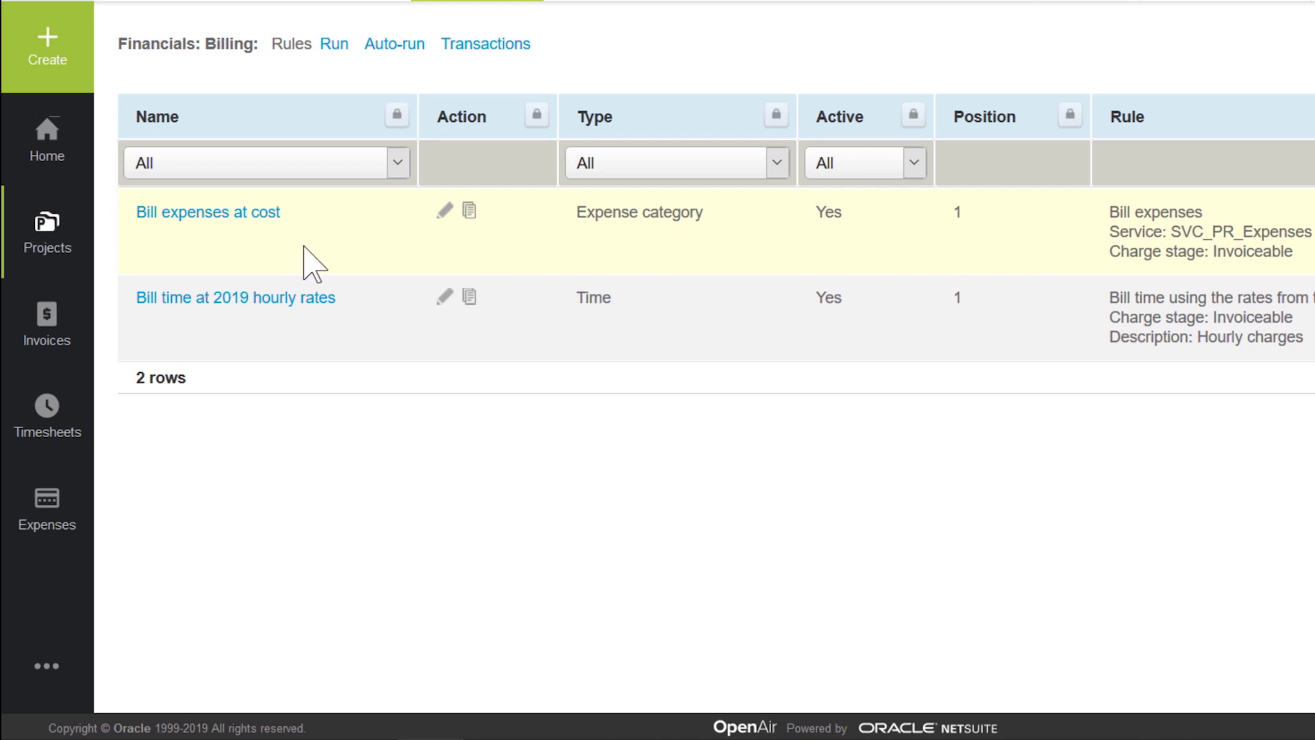
Step: Open the 'Bill time at 2019 hourly rates' rule and scroll down to its time period cap
click(294, 302)
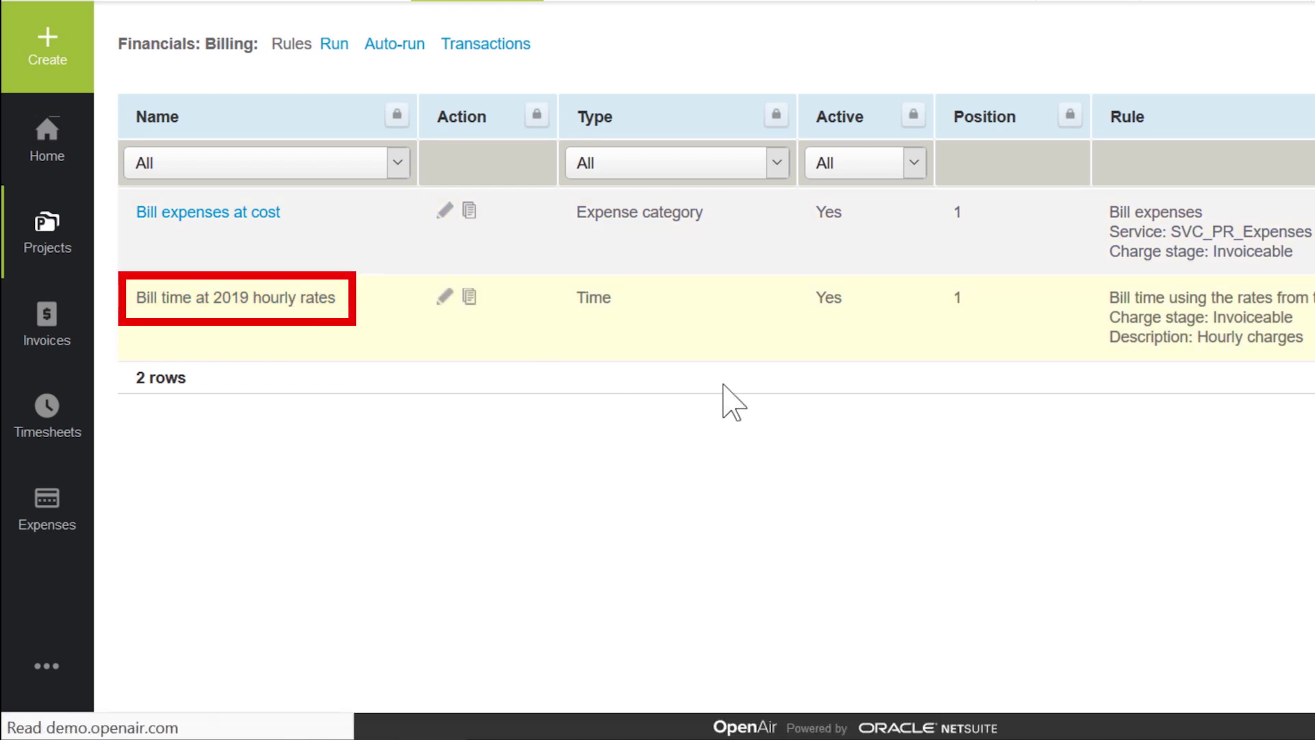
scroll(852, 446, down, 8)
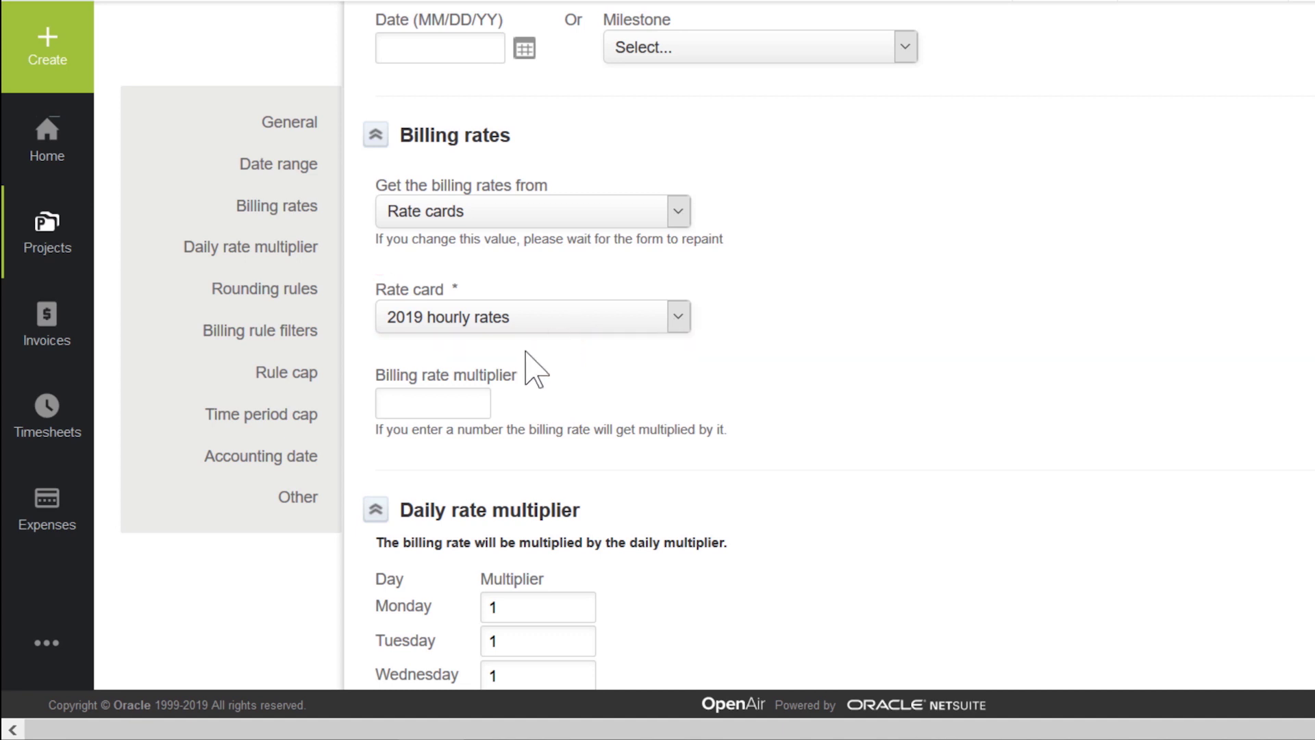
click(441, 400)
scroll(786, 396, down, 6)
scroll(787, 396, down, 10)
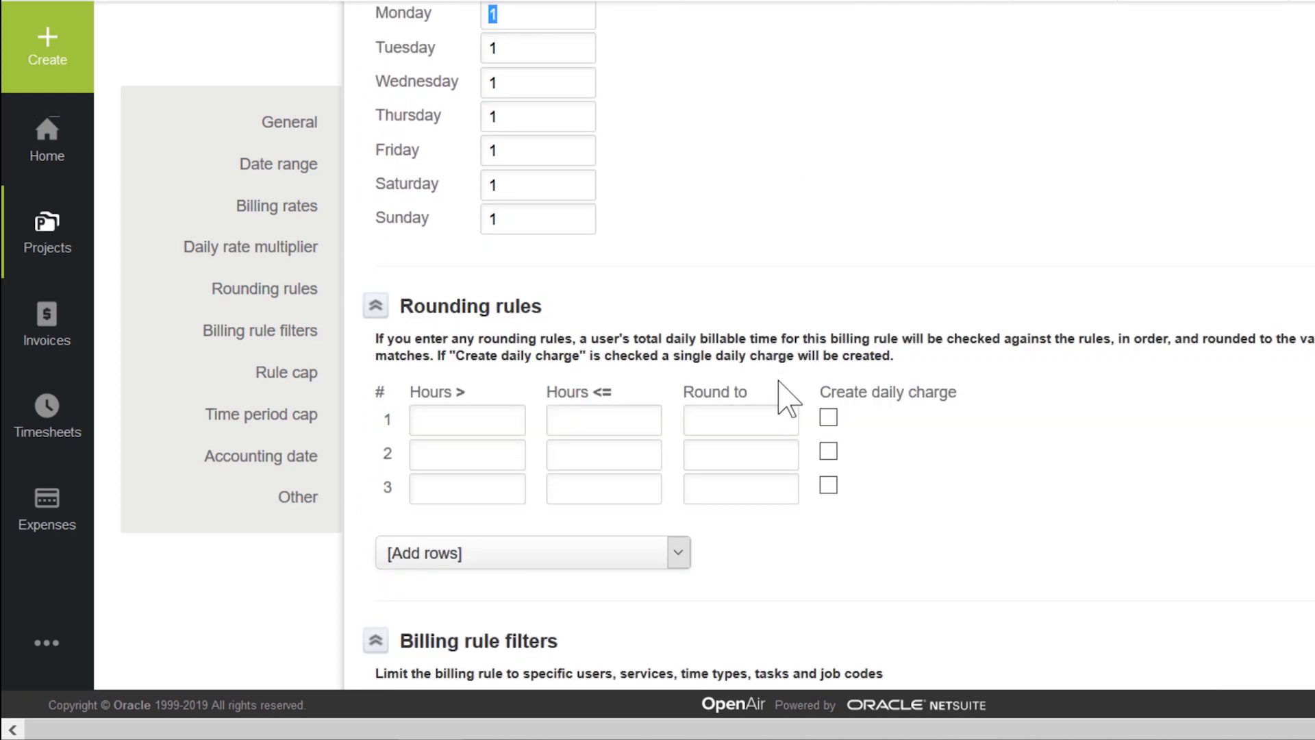
scroll(788, 397, down, 5)
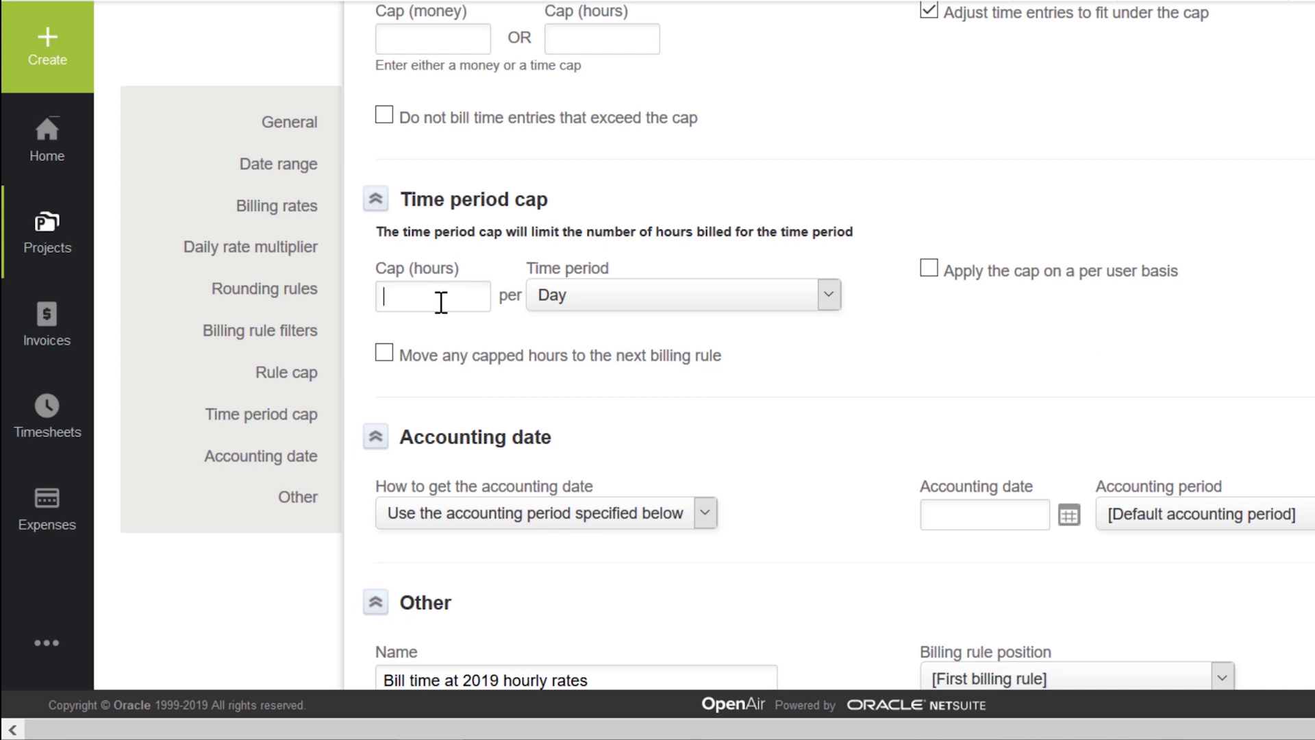
Step: Cap billing at 45 hours per week, applied per user, and save the rule
text(45)
click(556, 298)
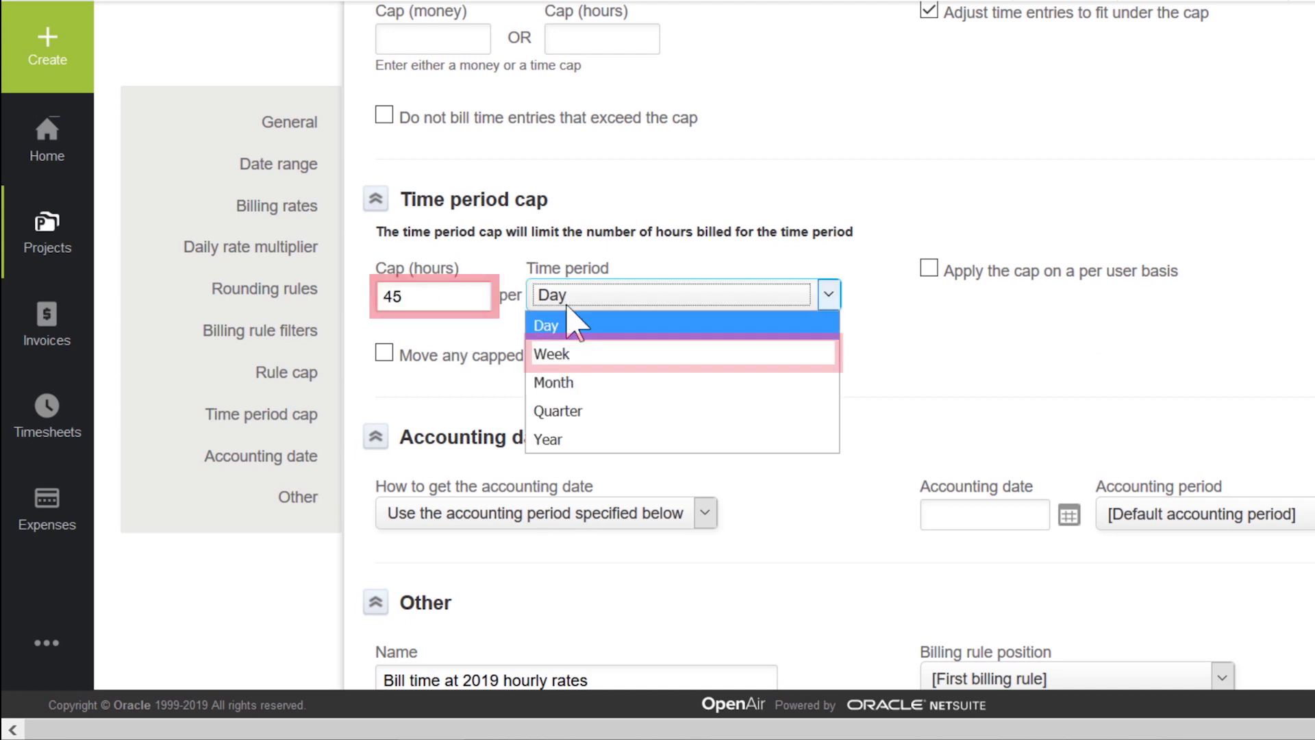
click(569, 355)
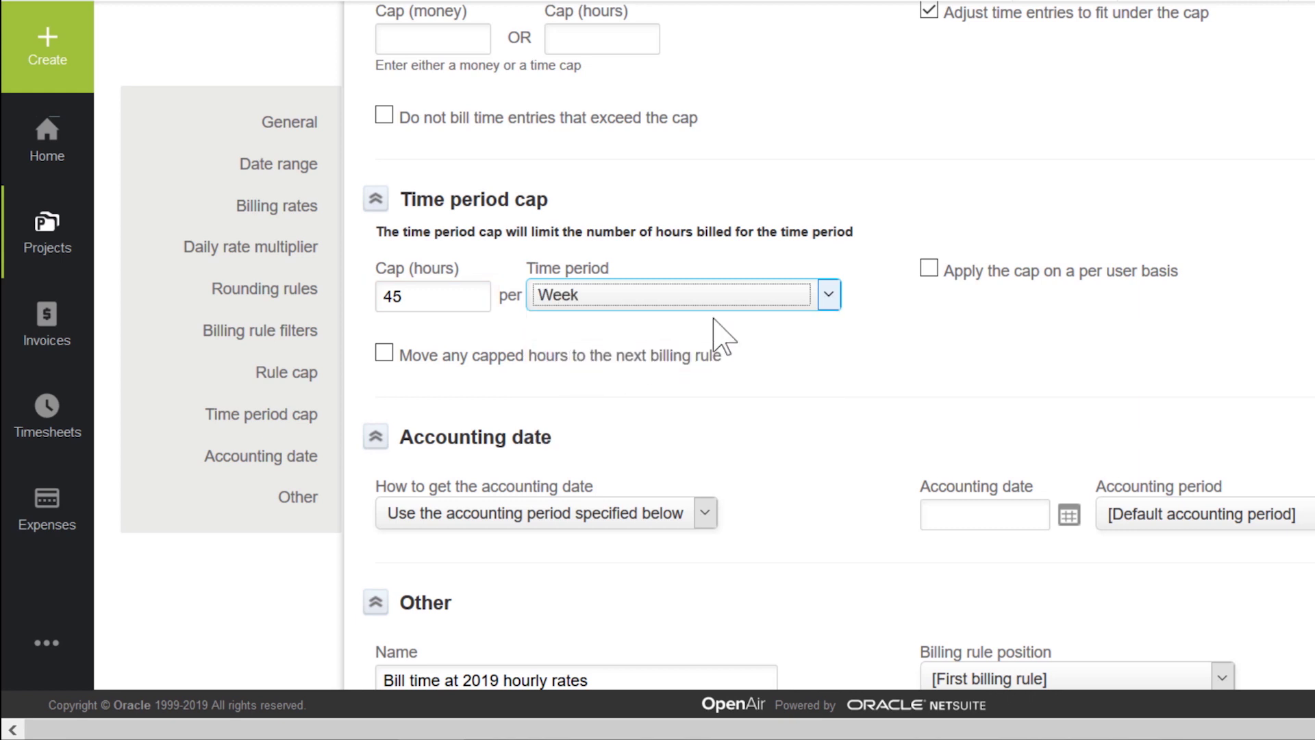
click(927, 270)
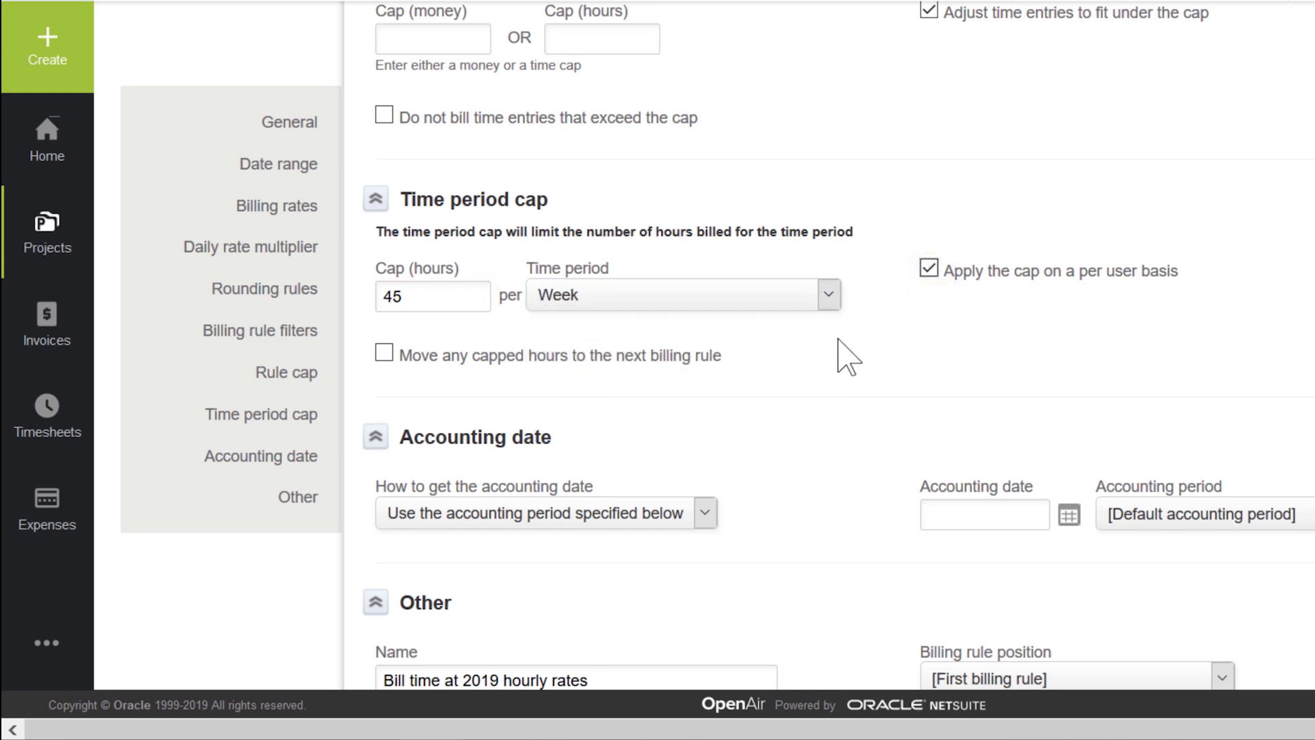
scroll(836, 356, down, 5)
scroll(822, 411, down, 6)
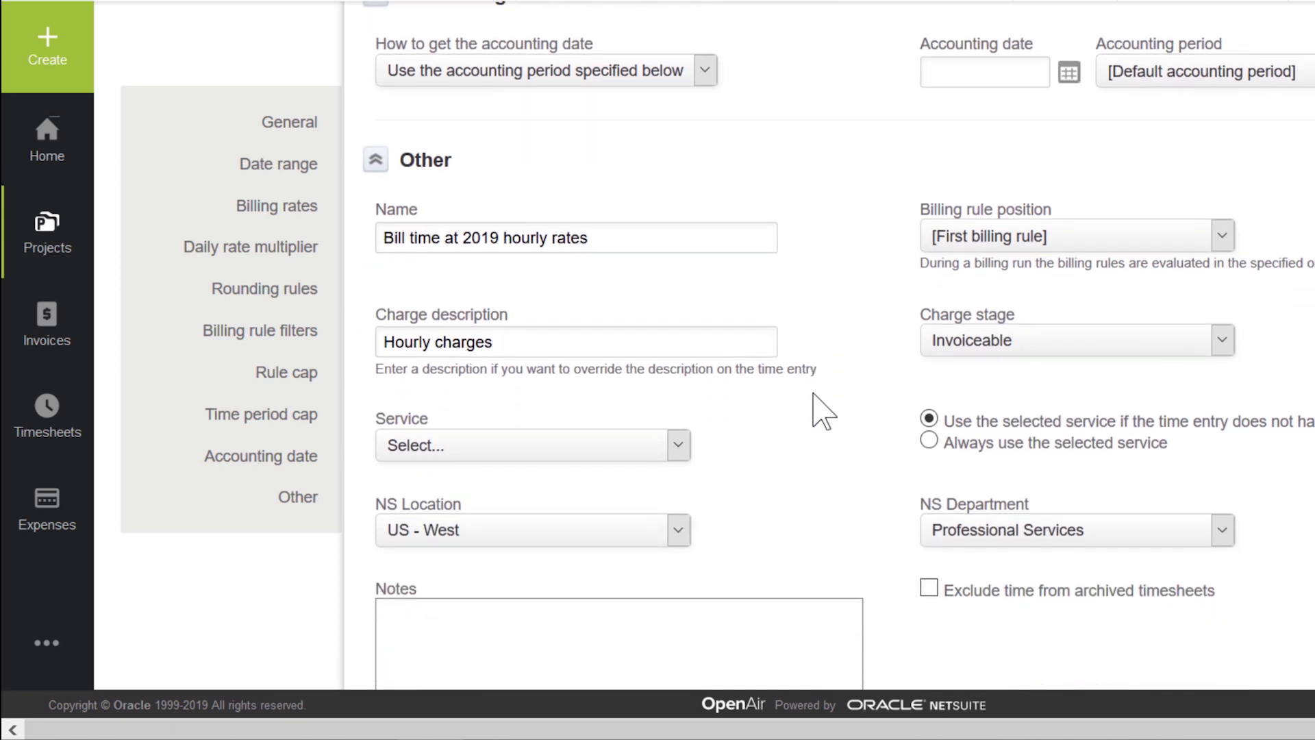
click(600, 644)
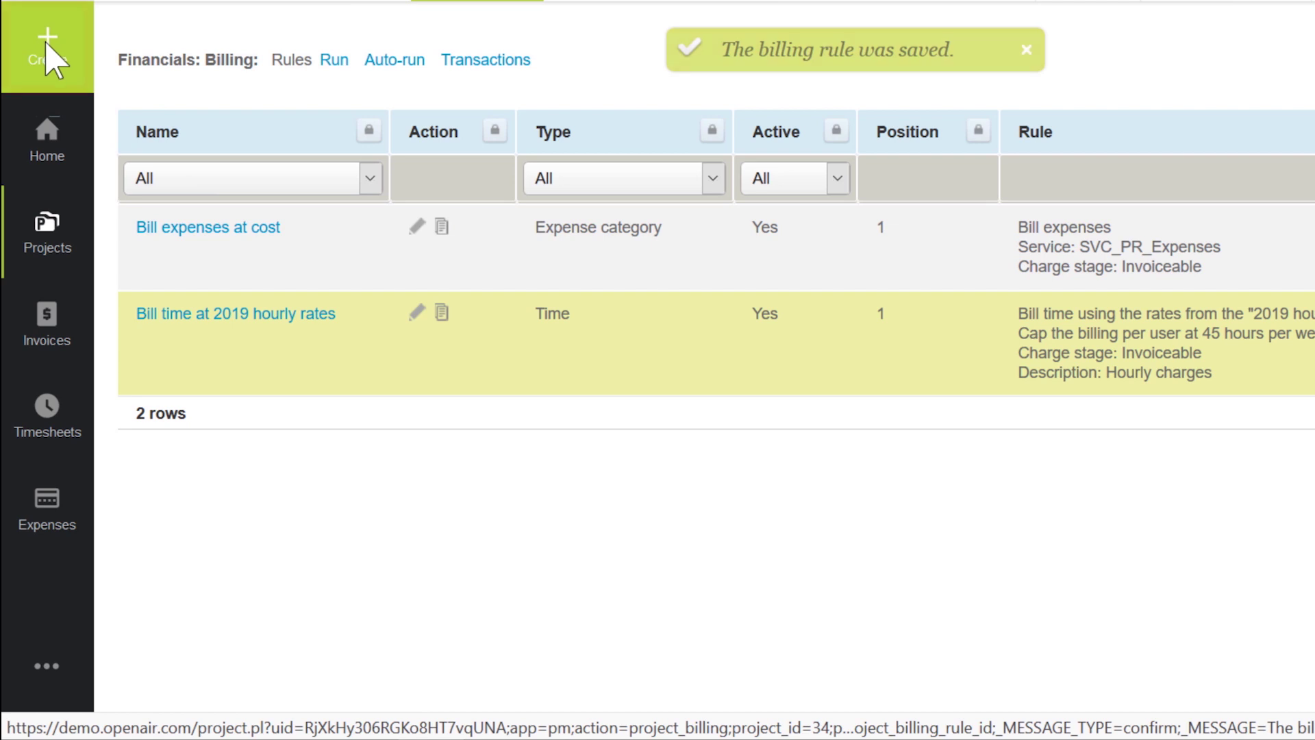
Step: Create a US$5,000 'Kick Off Fee' fixed-fee rule dated 10/21/19 under SVC_PR_Consulting and save it
click(53, 59)
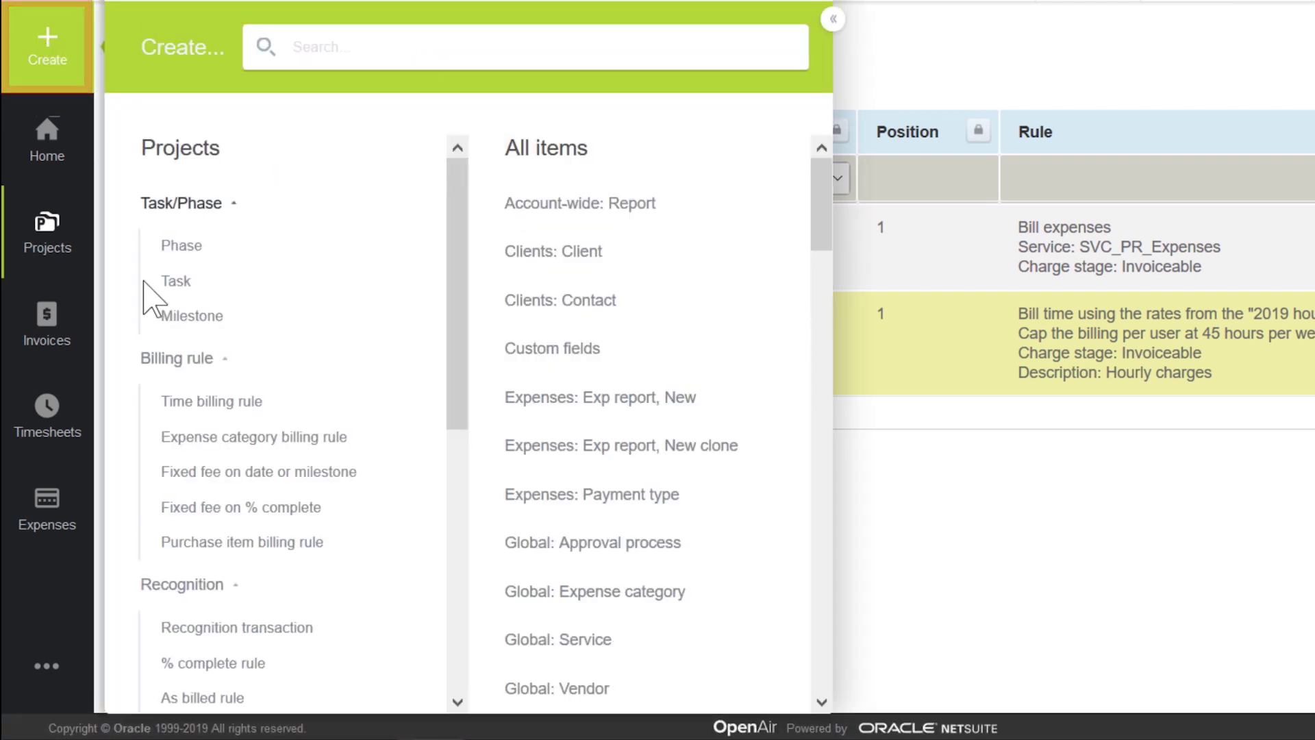
click(218, 473)
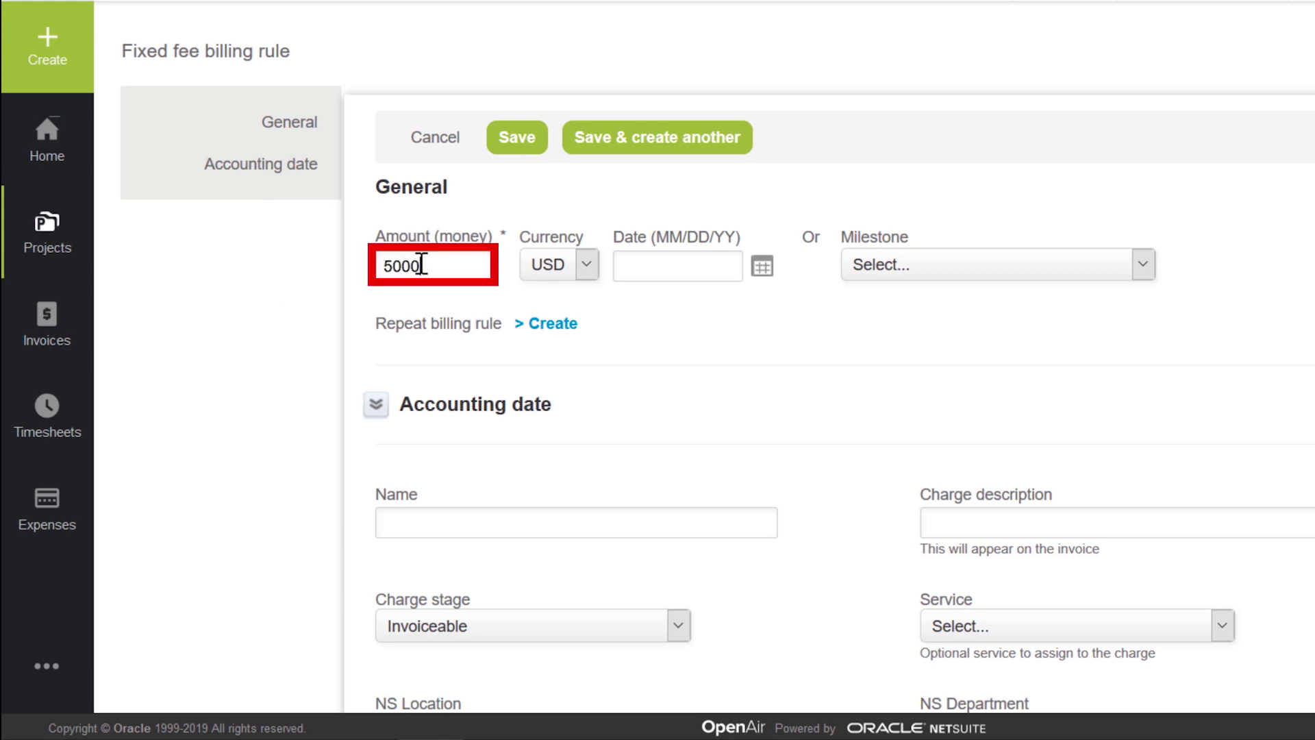
click(763, 266)
click(809, 426)
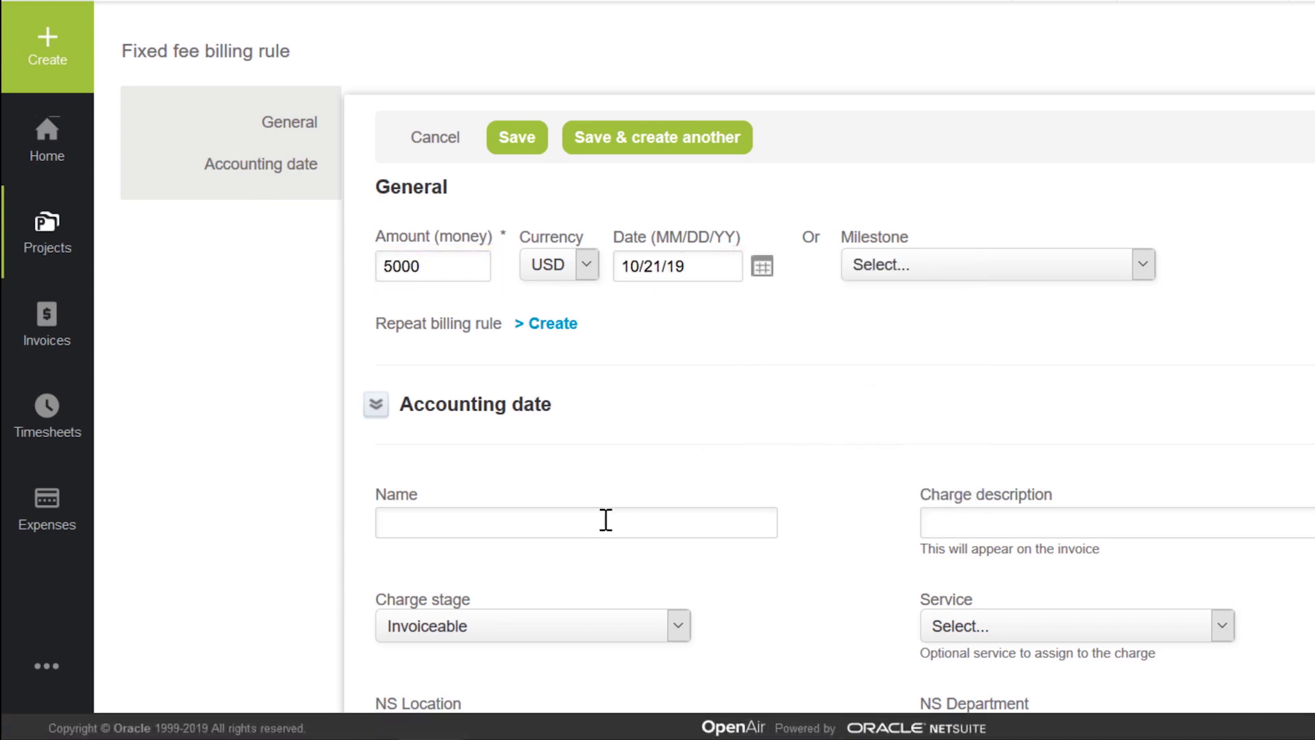
click(605, 522)
text(Kick Off Fe)
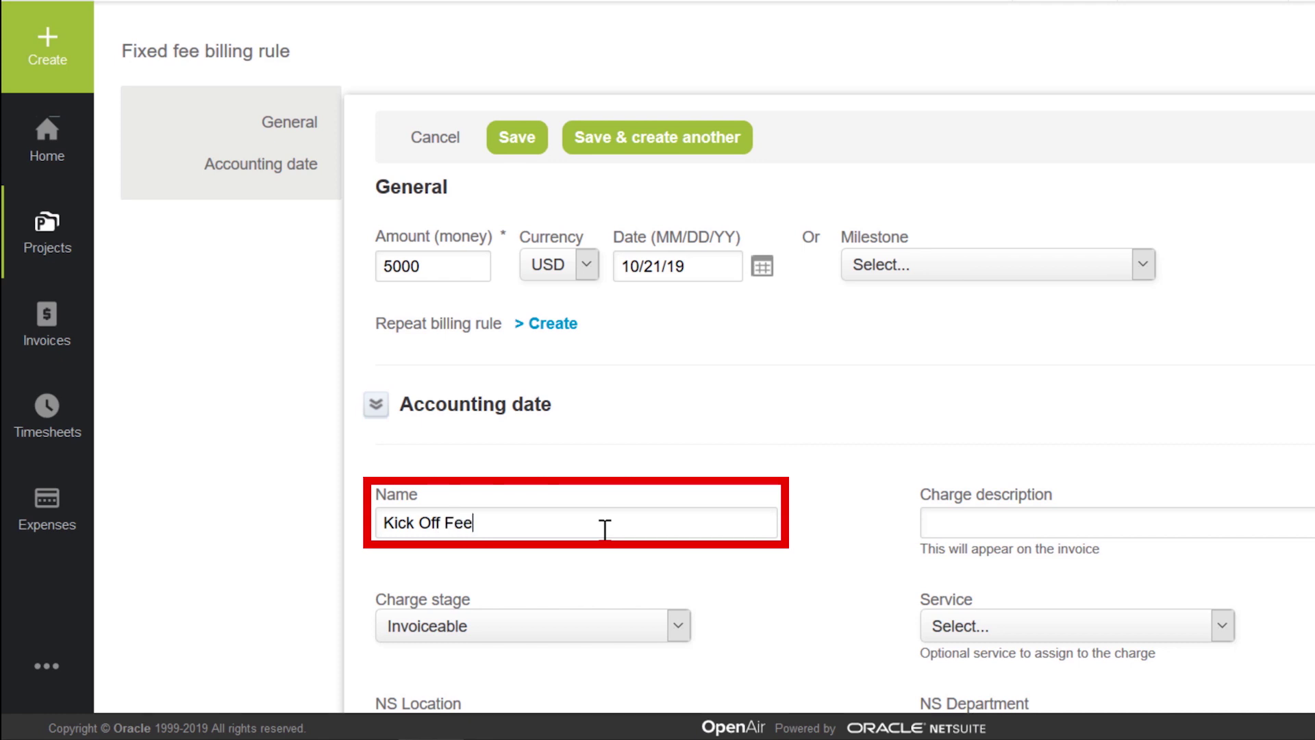
text(e)
key(Tab)
text(Kic)
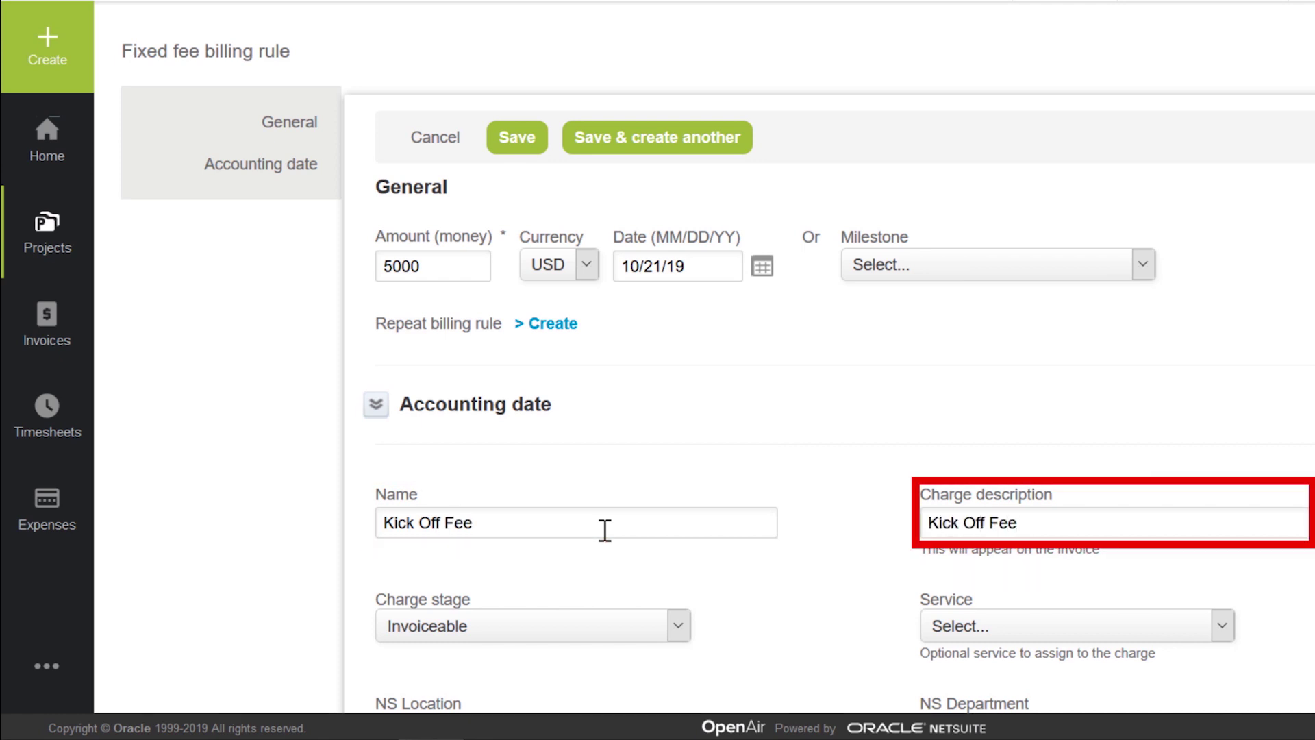
click(1007, 626)
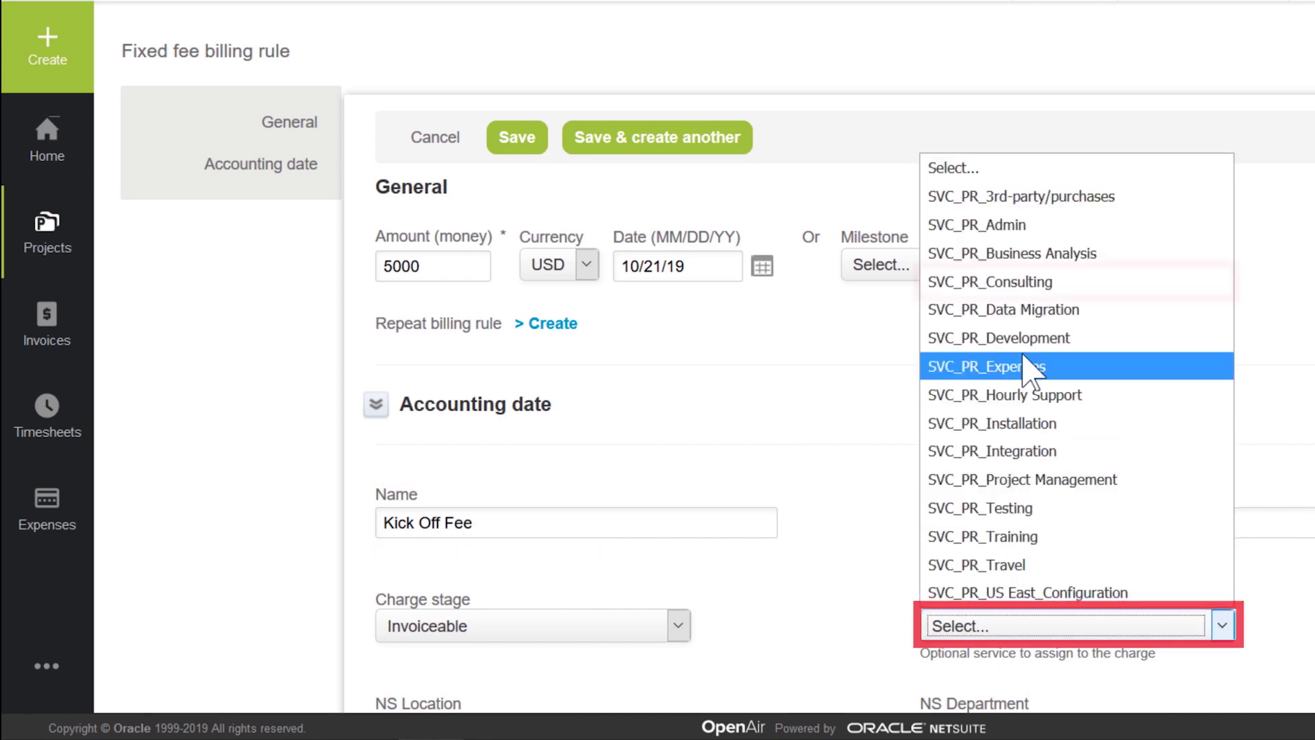
click(1026, 281)
click(538, 144)
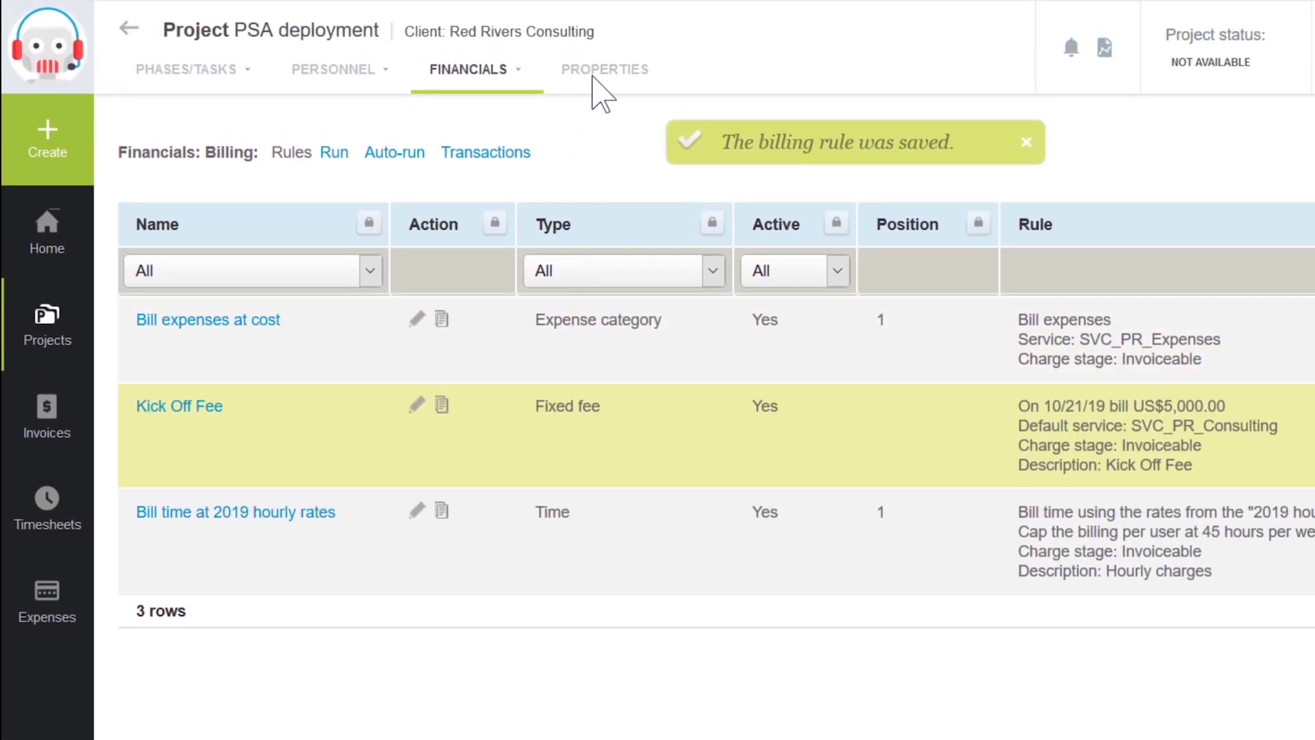
Step: Set PSA deployment's stage to Active, start date 10/21/19 and money budget 115000, then save
click(617, 77)
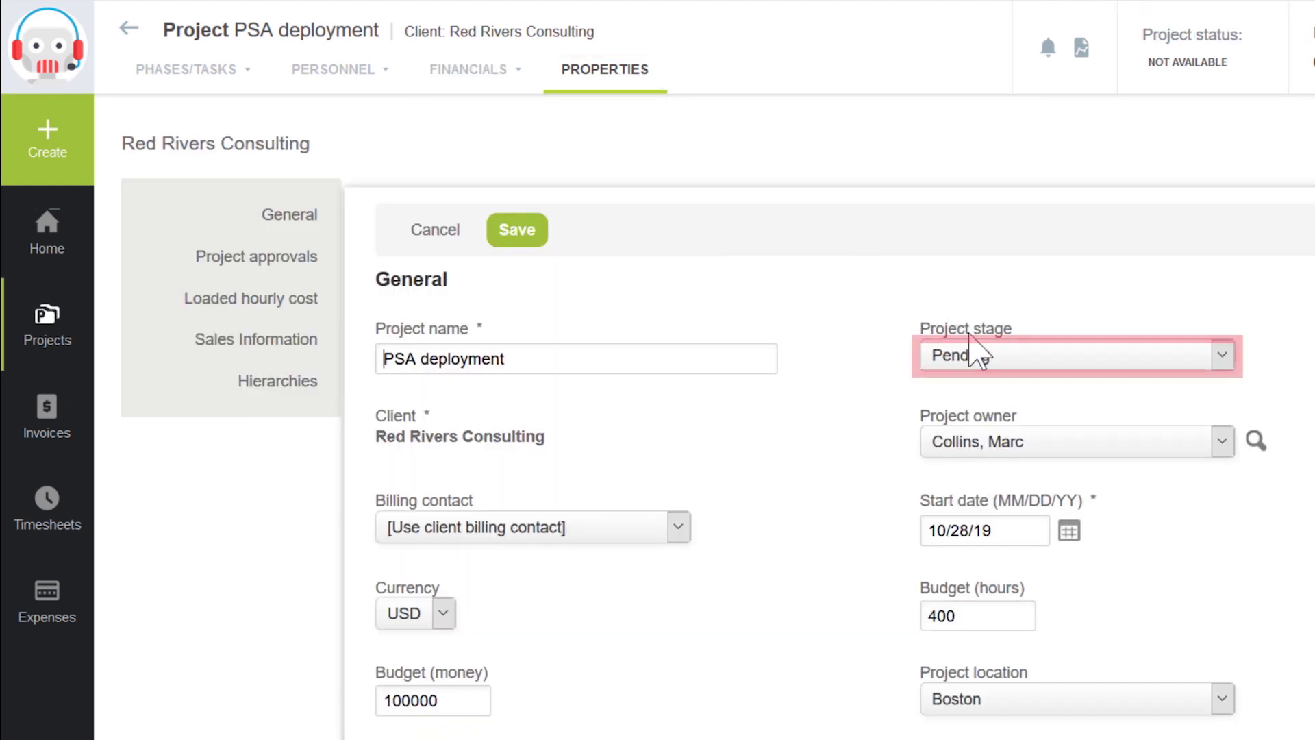
click(977, 354)
click(970, 449)
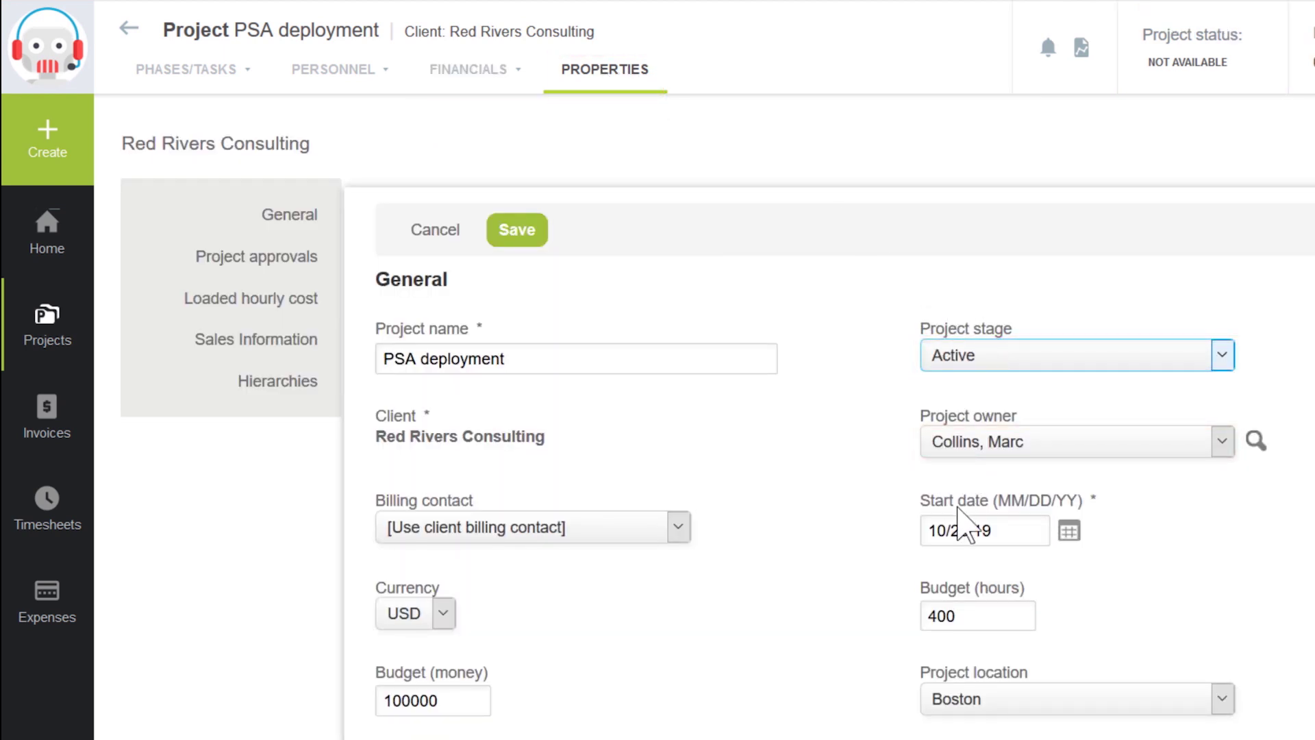
click(1074, 541)
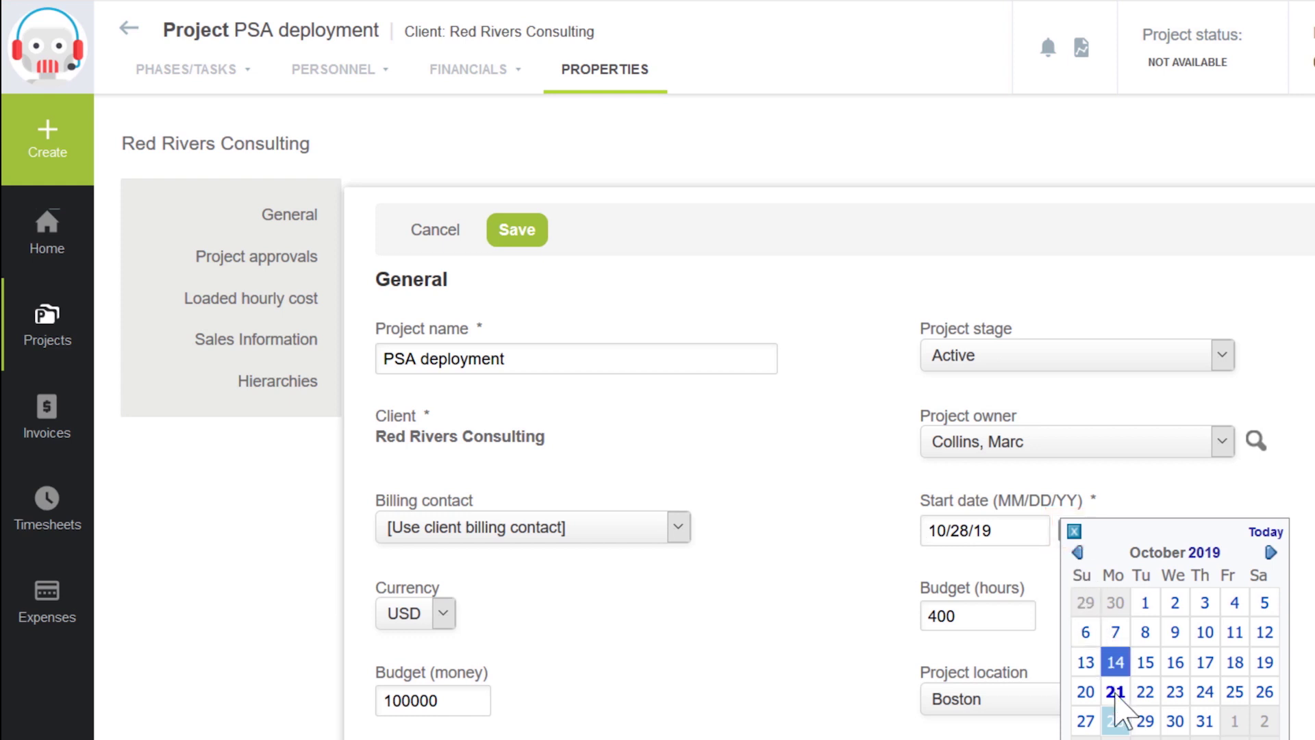
click(1115, 691)
double_click(453, 696)
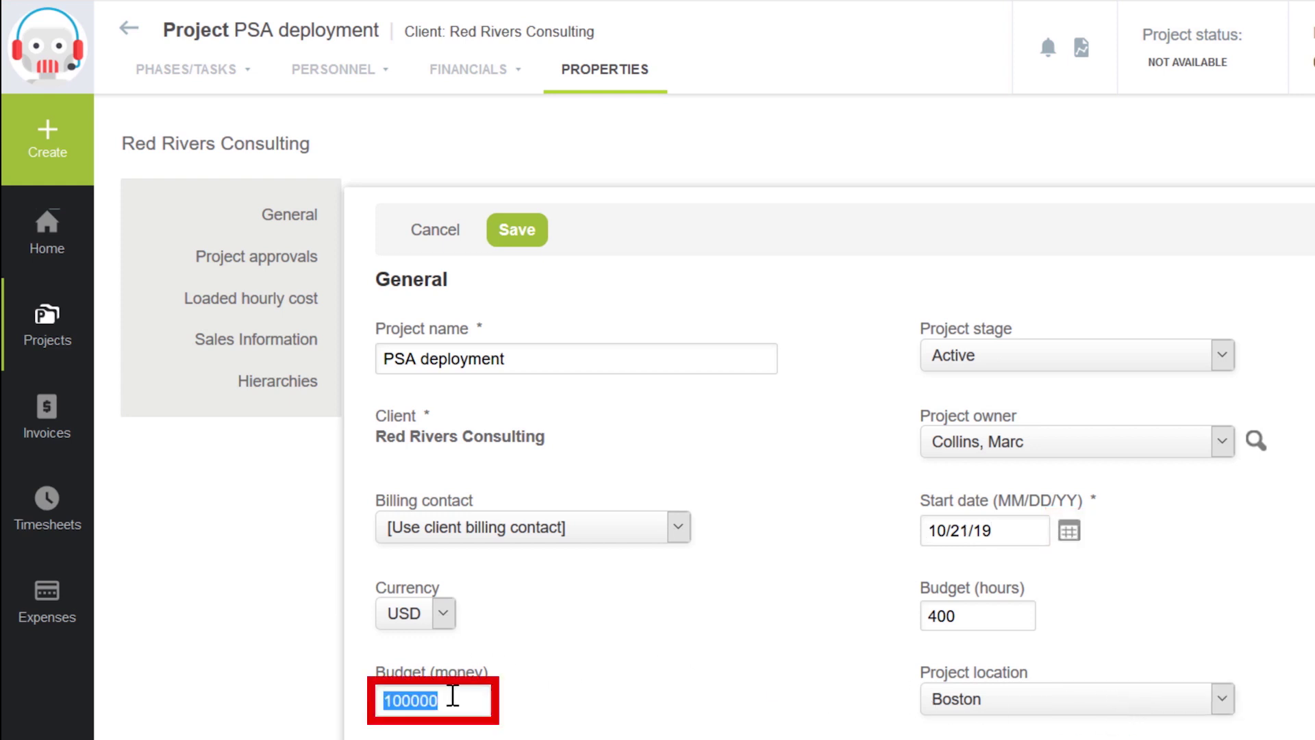
text(11500)
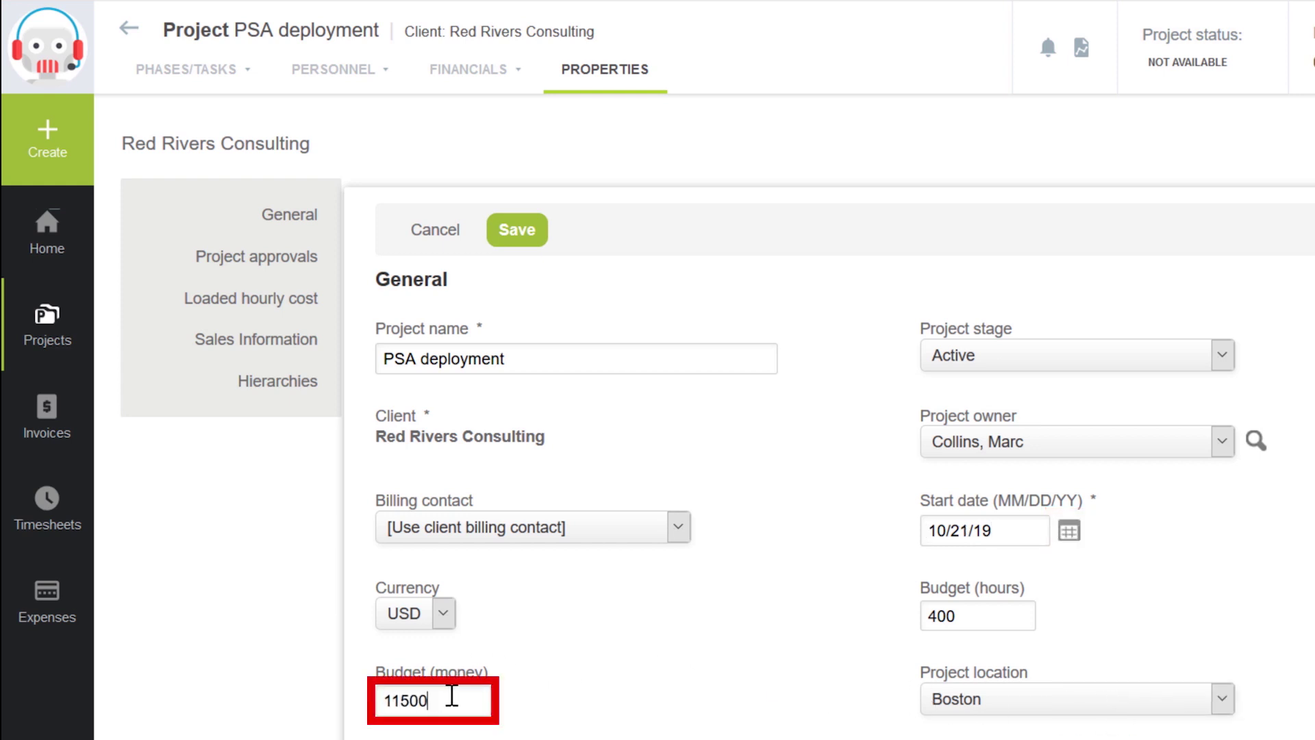
text(0)
click(535, 240)
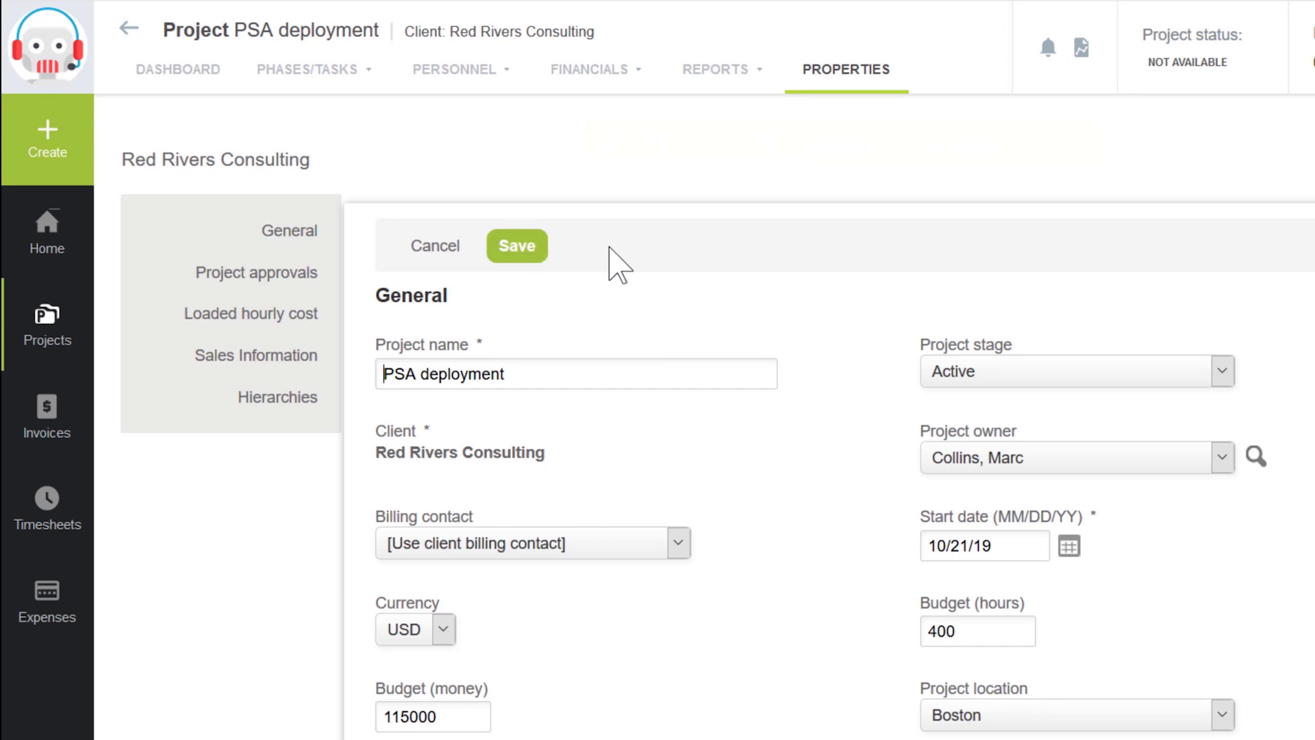
Step: Return to the Home dashboard and view the TME - Timesheet Status Report
click(57, 242)
click(173, 254)
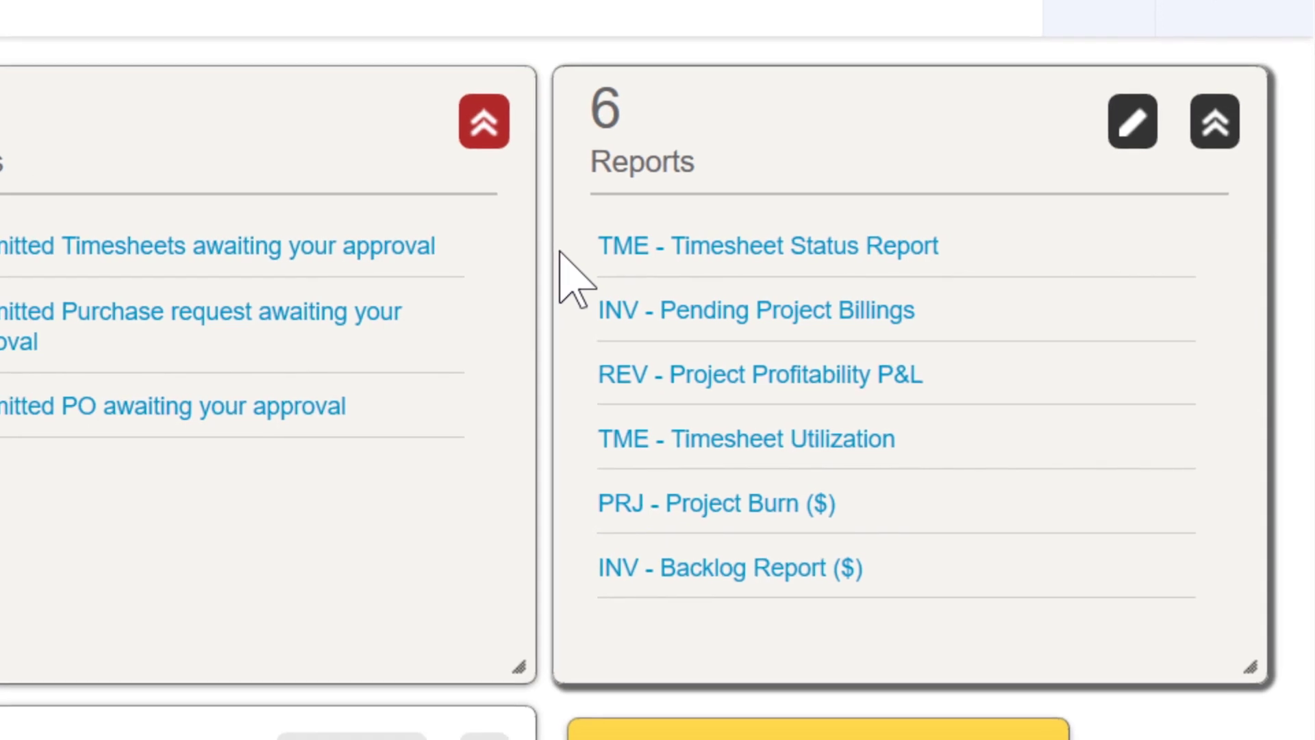
click(770, 245)
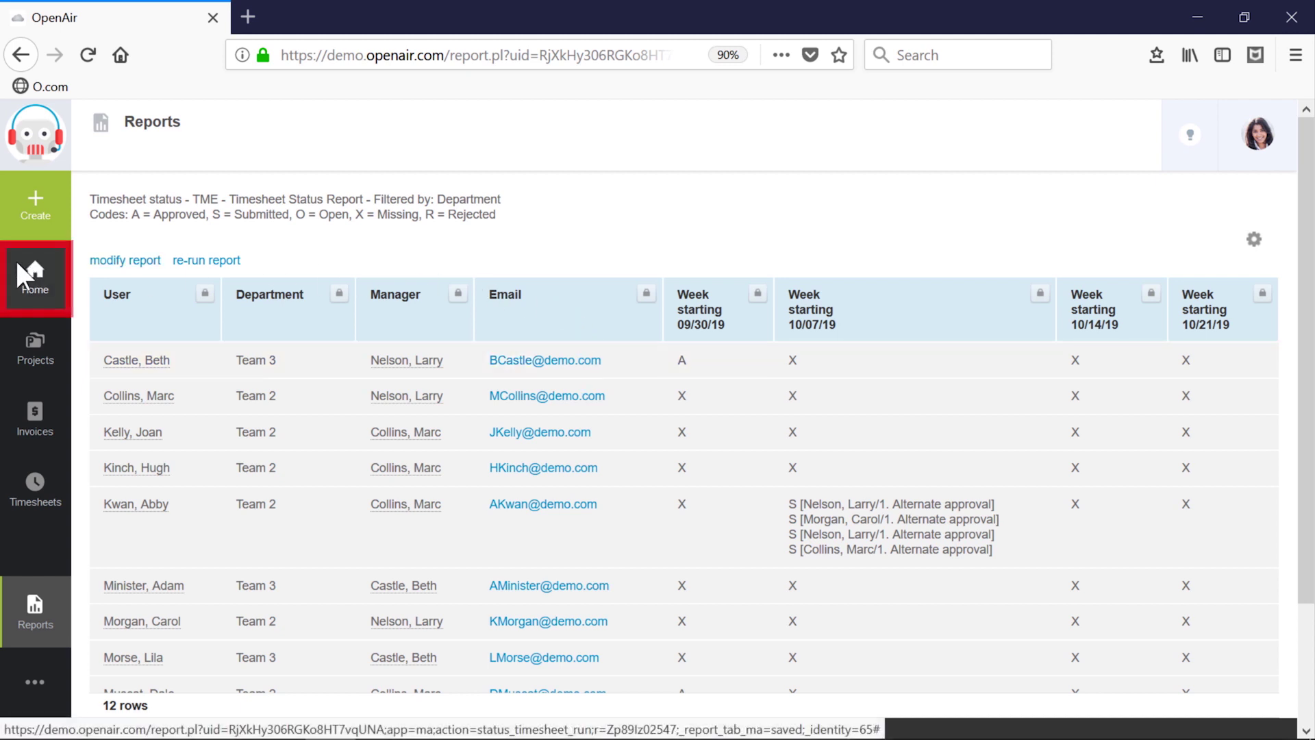
Step: Run INV - Pending Project Billings for Hardware implementation, creating five charges totaling US$9,600.00
mouse_move(16, 265)
click(152, 294)
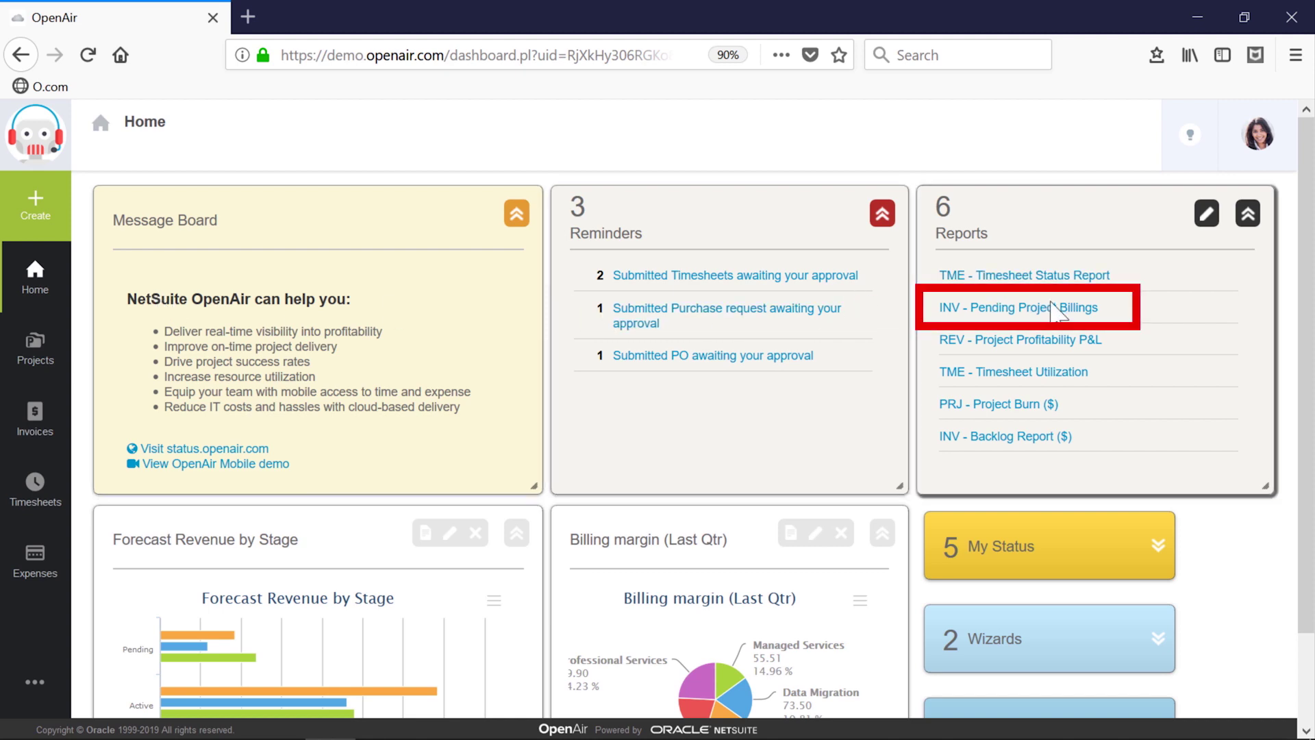
click(1060, 310)
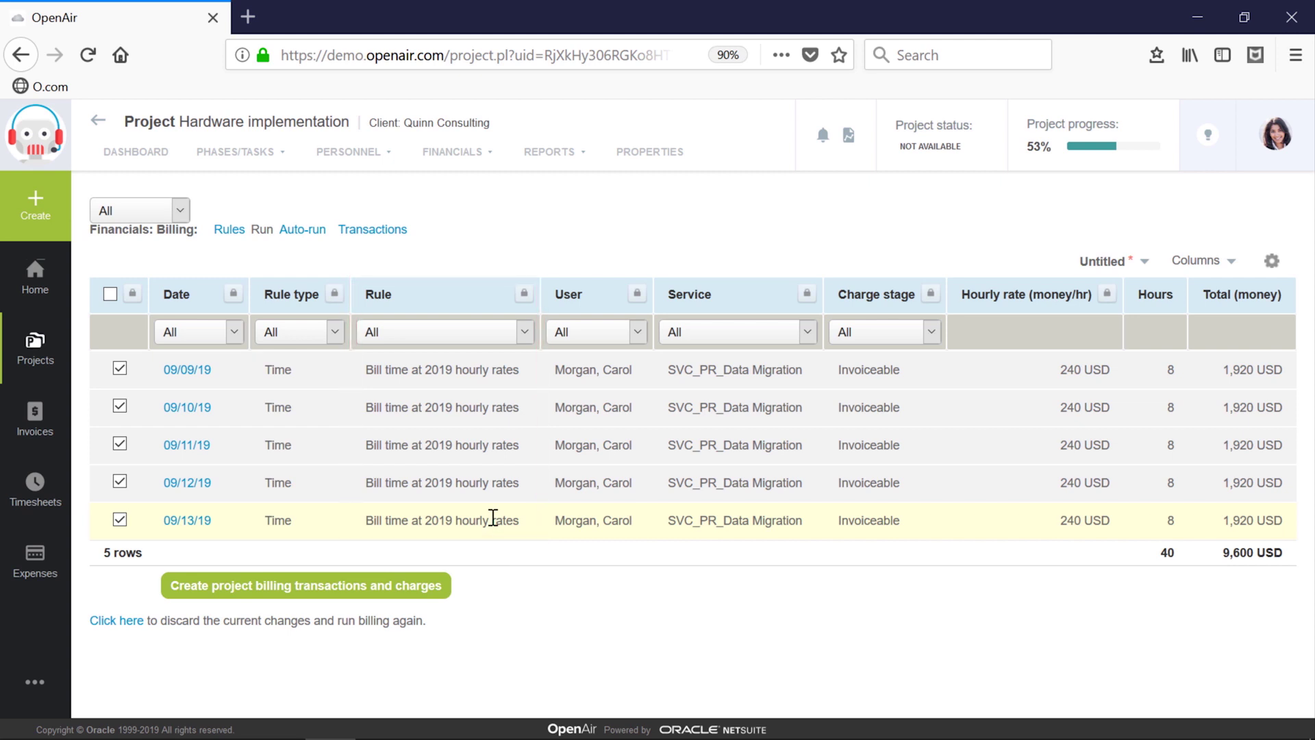
click(419, 591)
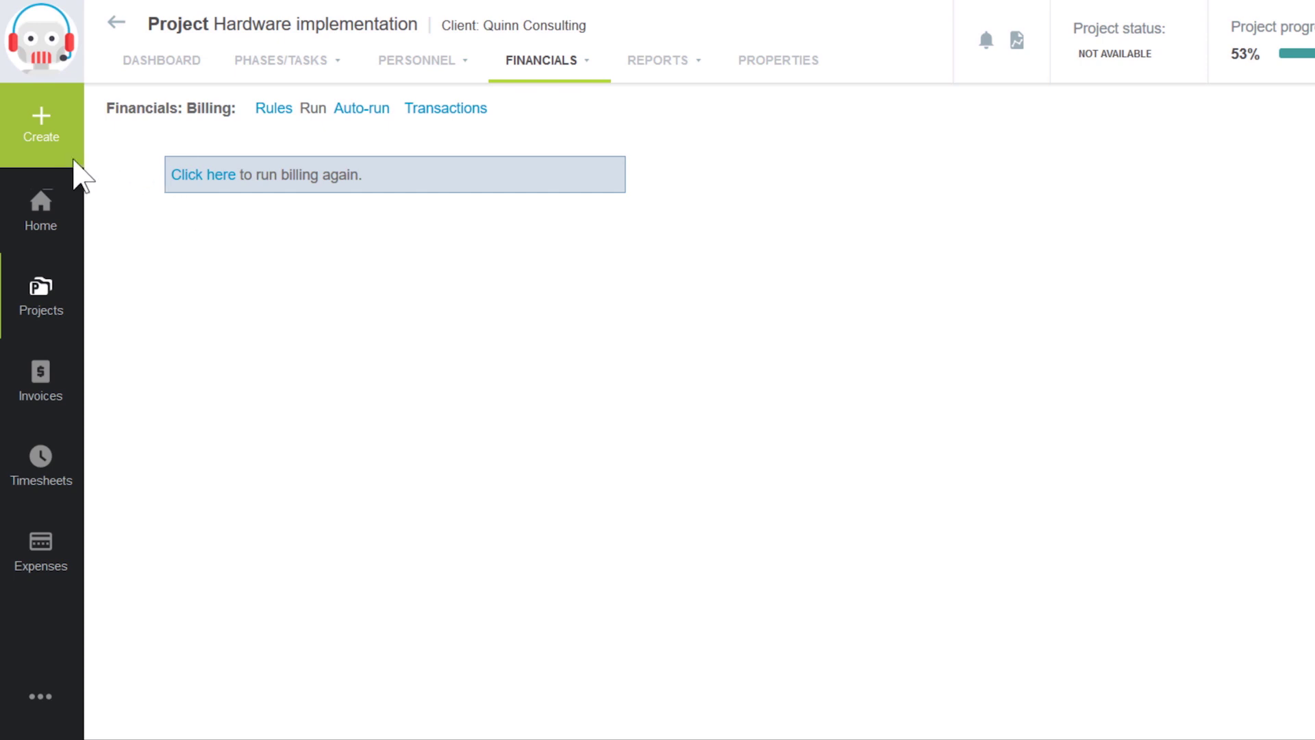
Step: Filter the Create items list by 'invoic' and start a new invoice from project charges
click(41, 137)
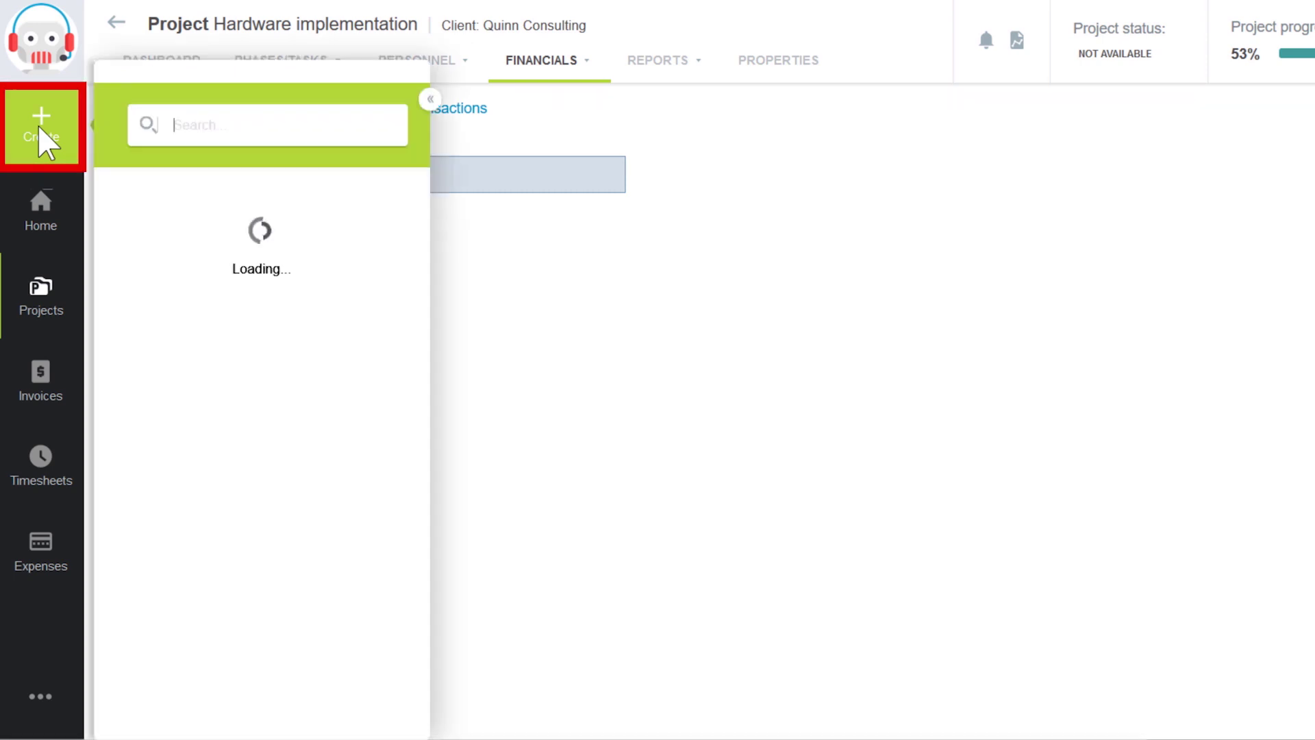
text(invoic)
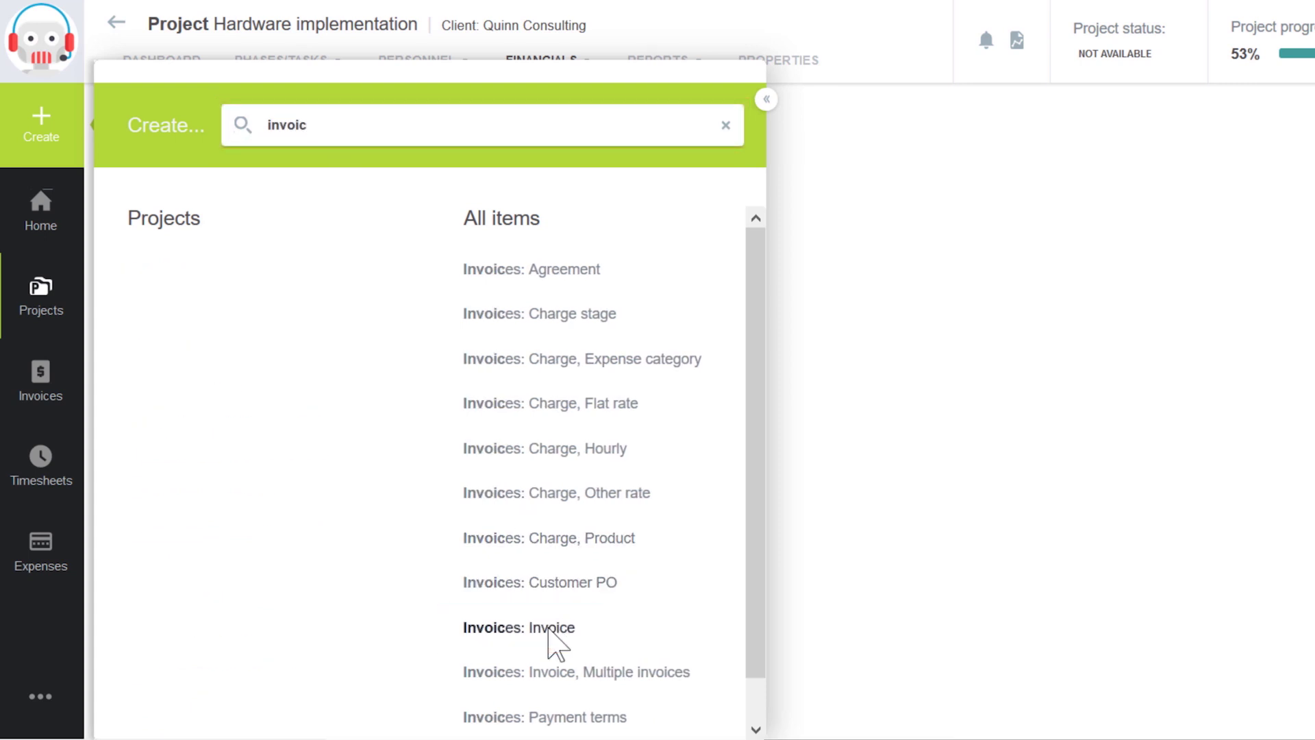
click(550, 628)
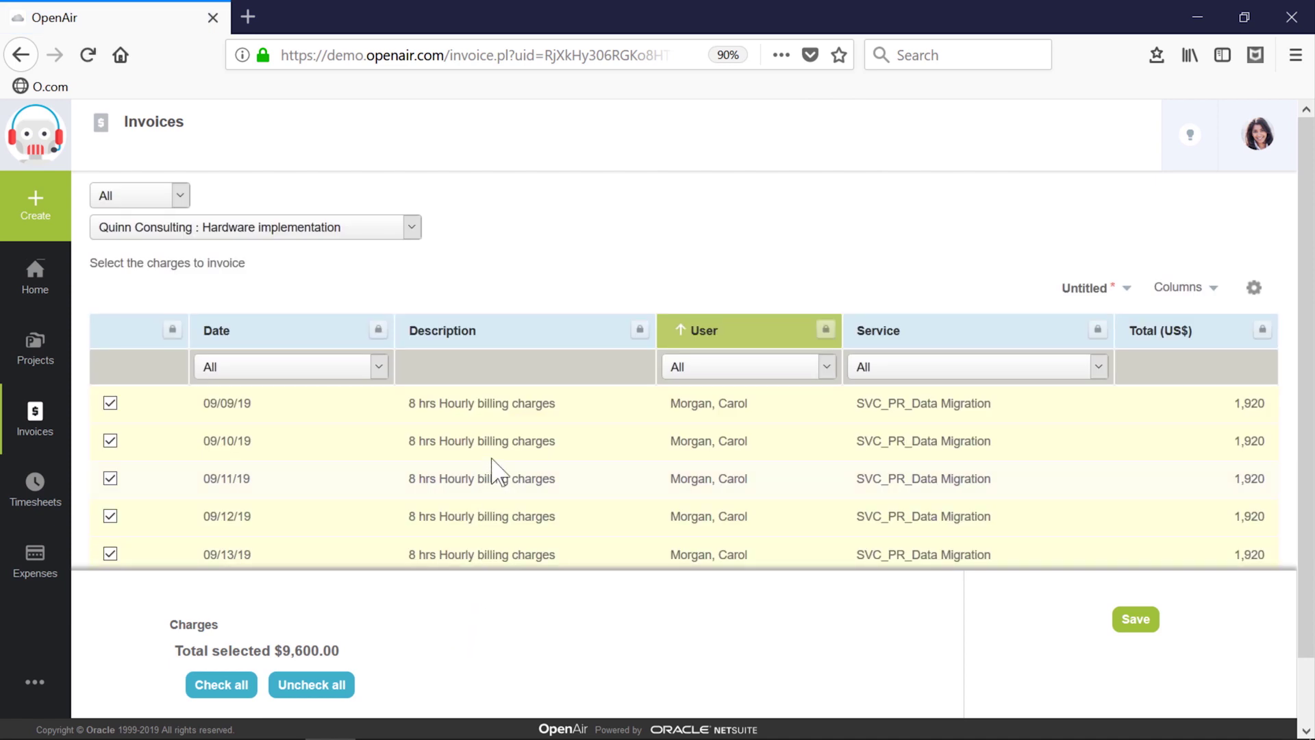
Step: Keep all five Data Migration charges selected and save invoice #433 for US$9,600.00
scroll(498, 471, down, 2)
scroll(493, 466, up, 2)
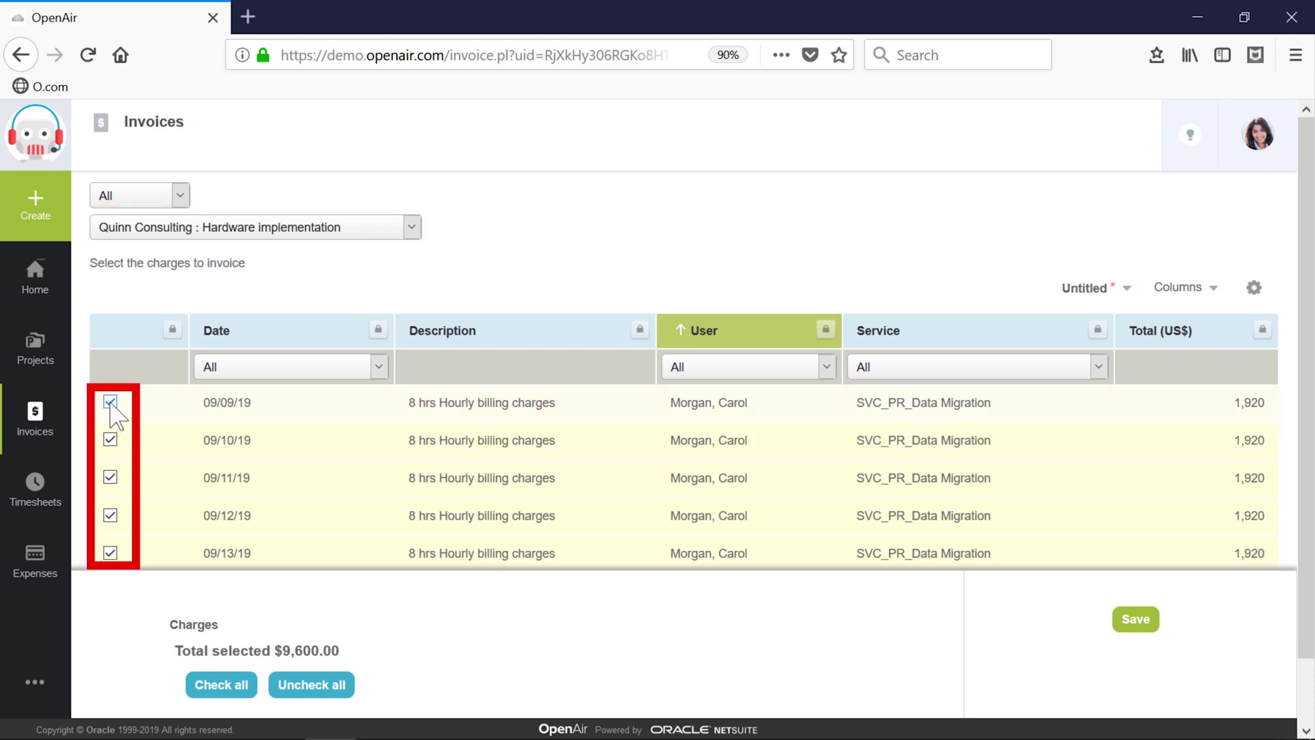
click(110, 402)
click(110, 440)
click(110, 402)
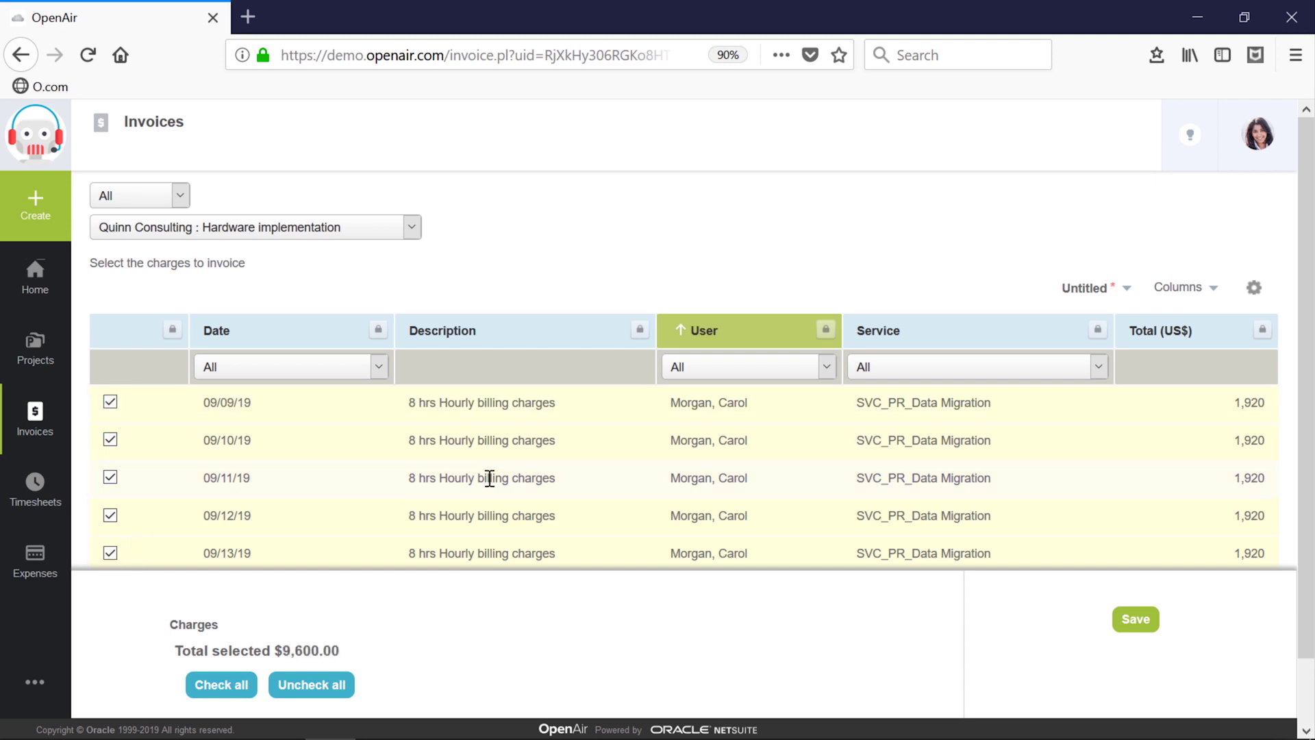
click(1132, 620)
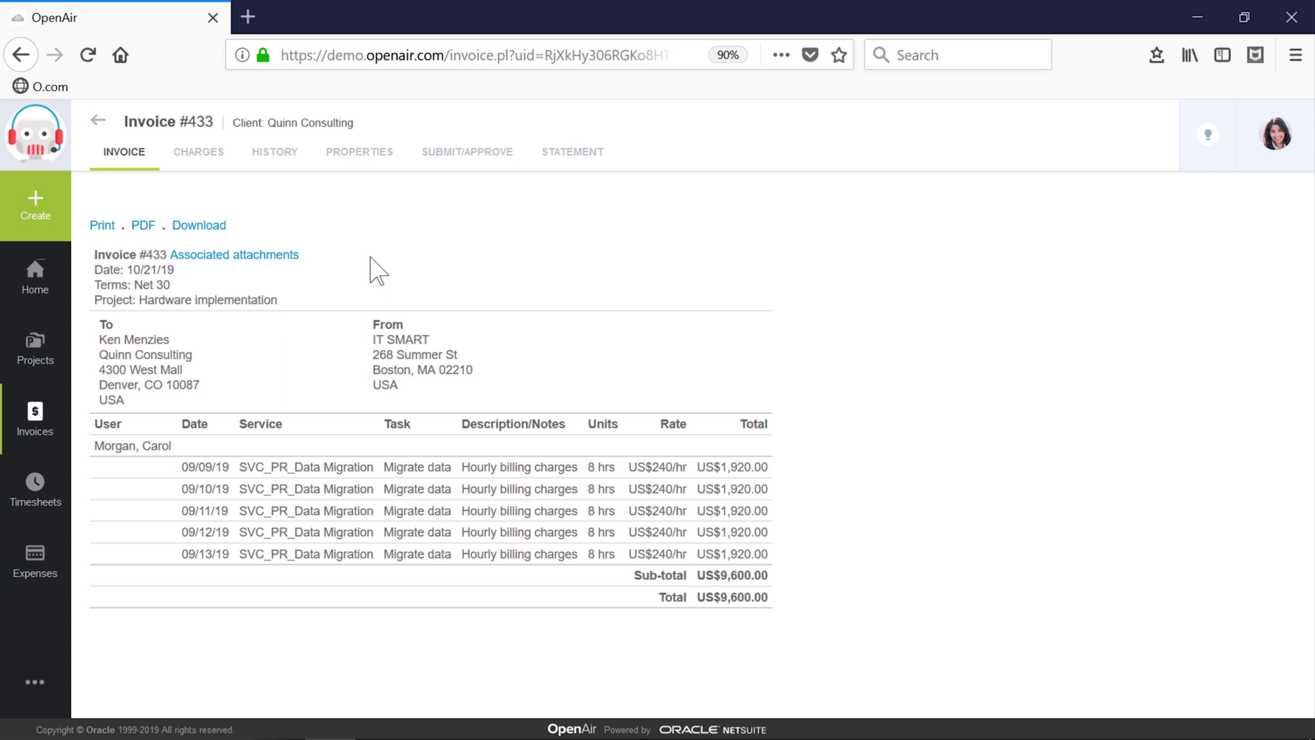
Step: Change invoice #433 to the Summary layout, save, and return to the invoice preview
click(375, 156)
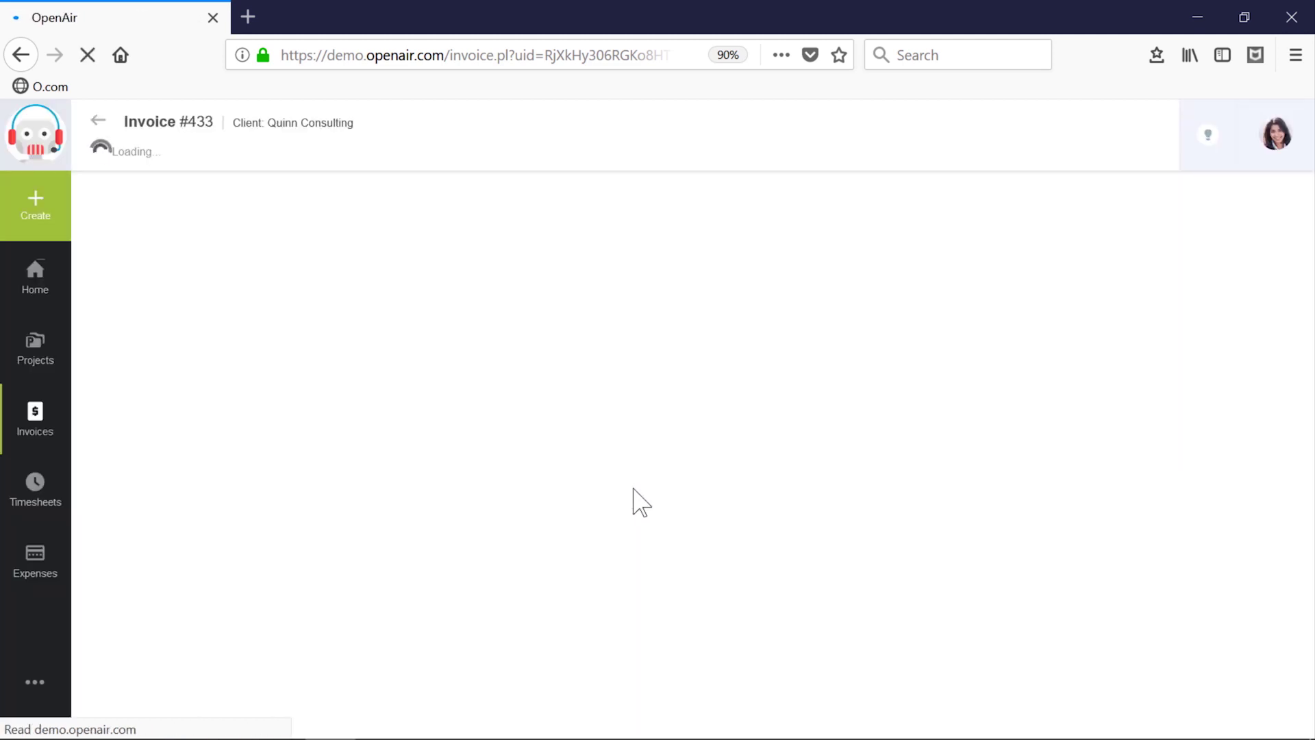
click(836, 696)
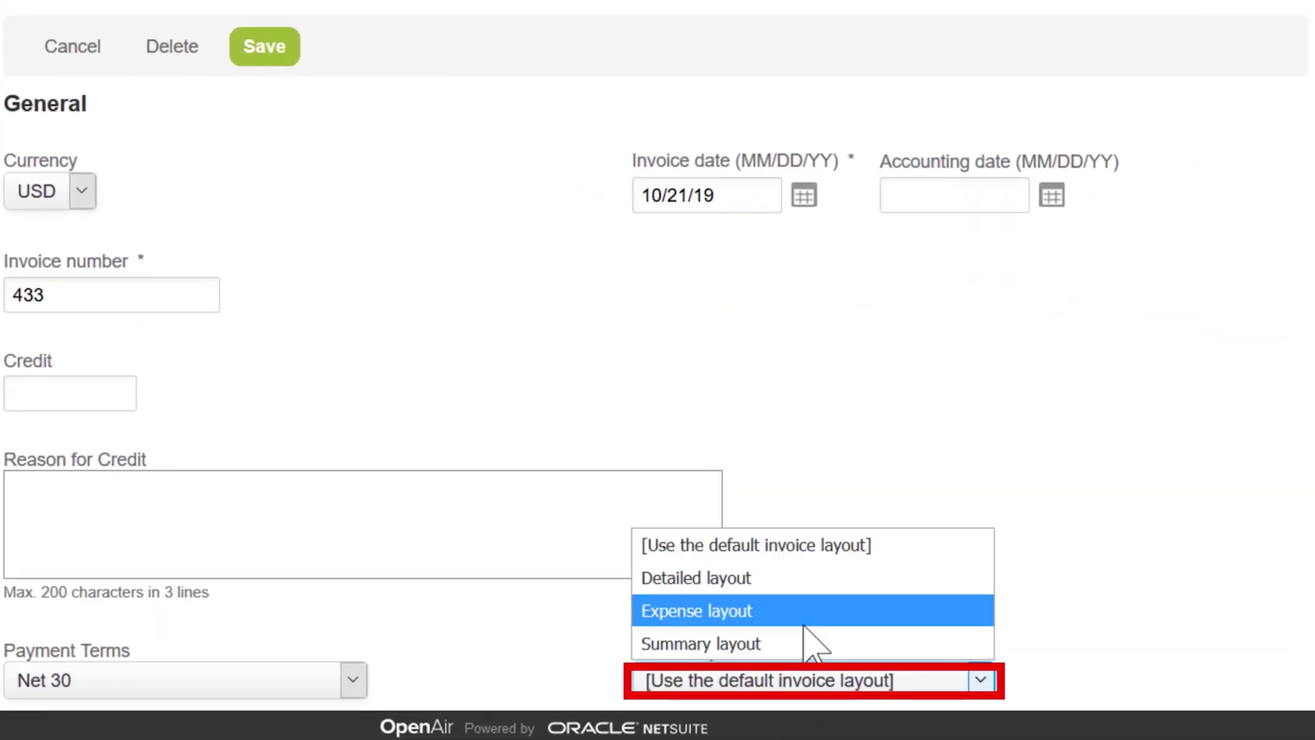
click(810, 647)
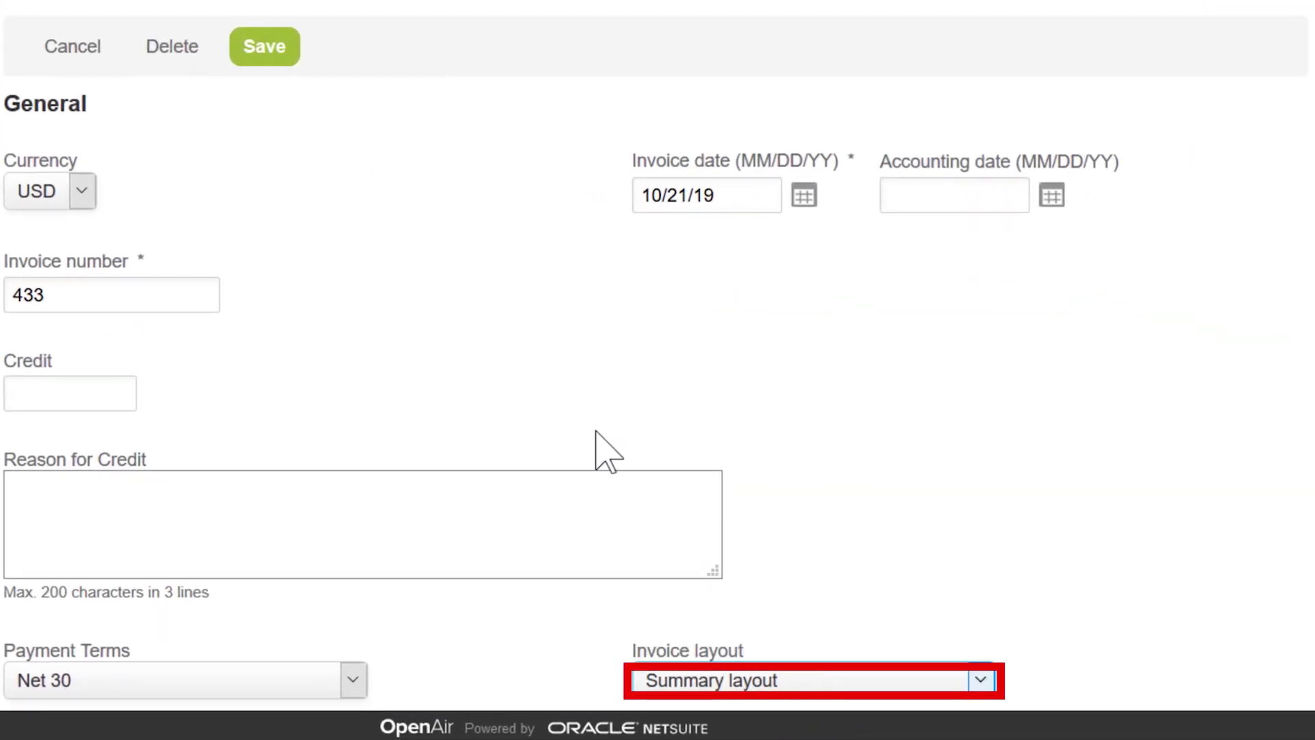
click(285, 55)
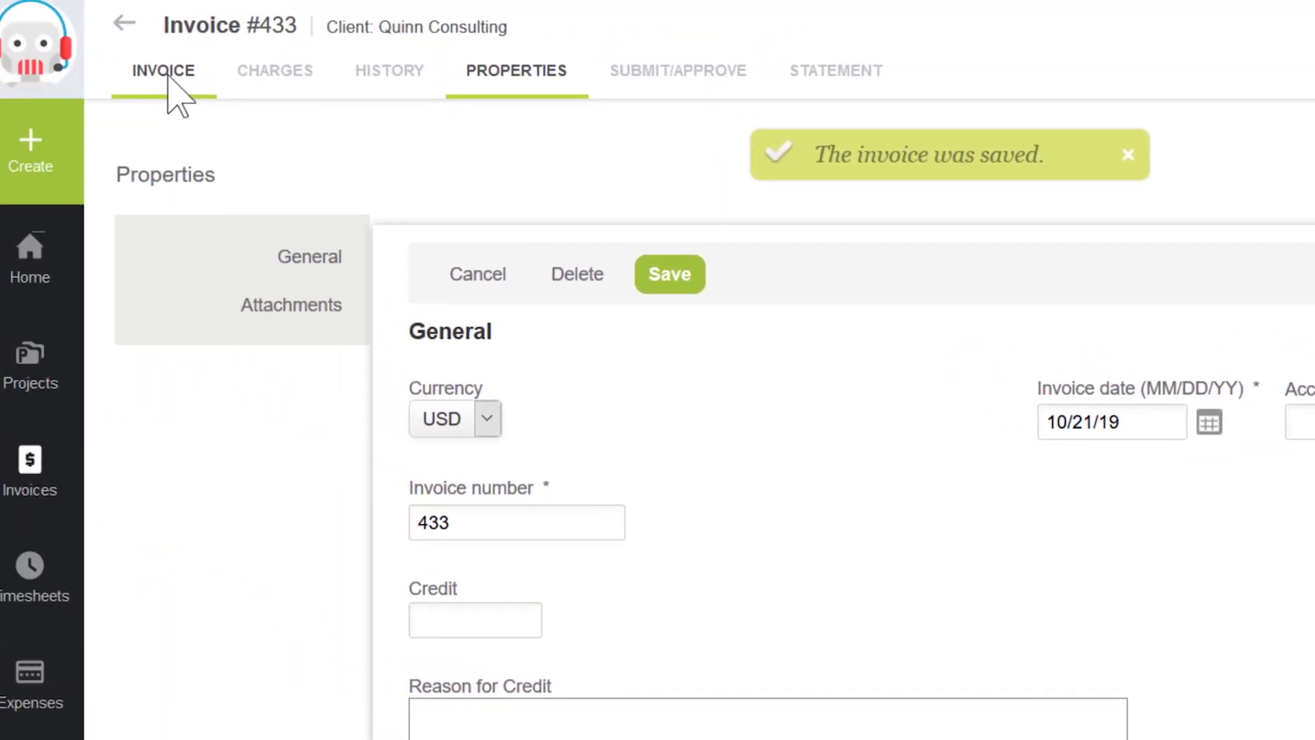
click(168, 74)
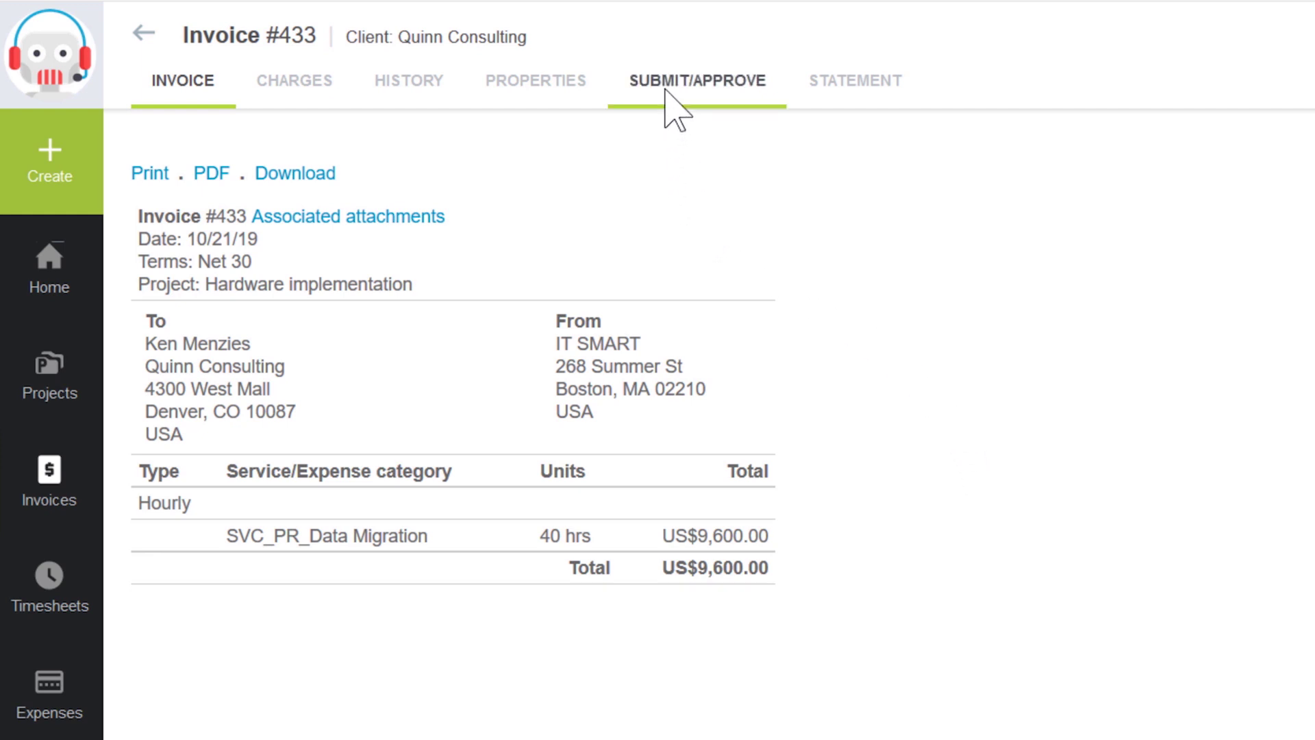
Step: Submit invoice #433 for approval, CC'ing a colleague's e-mail with the note 'Summary attached'
click(673, 103)
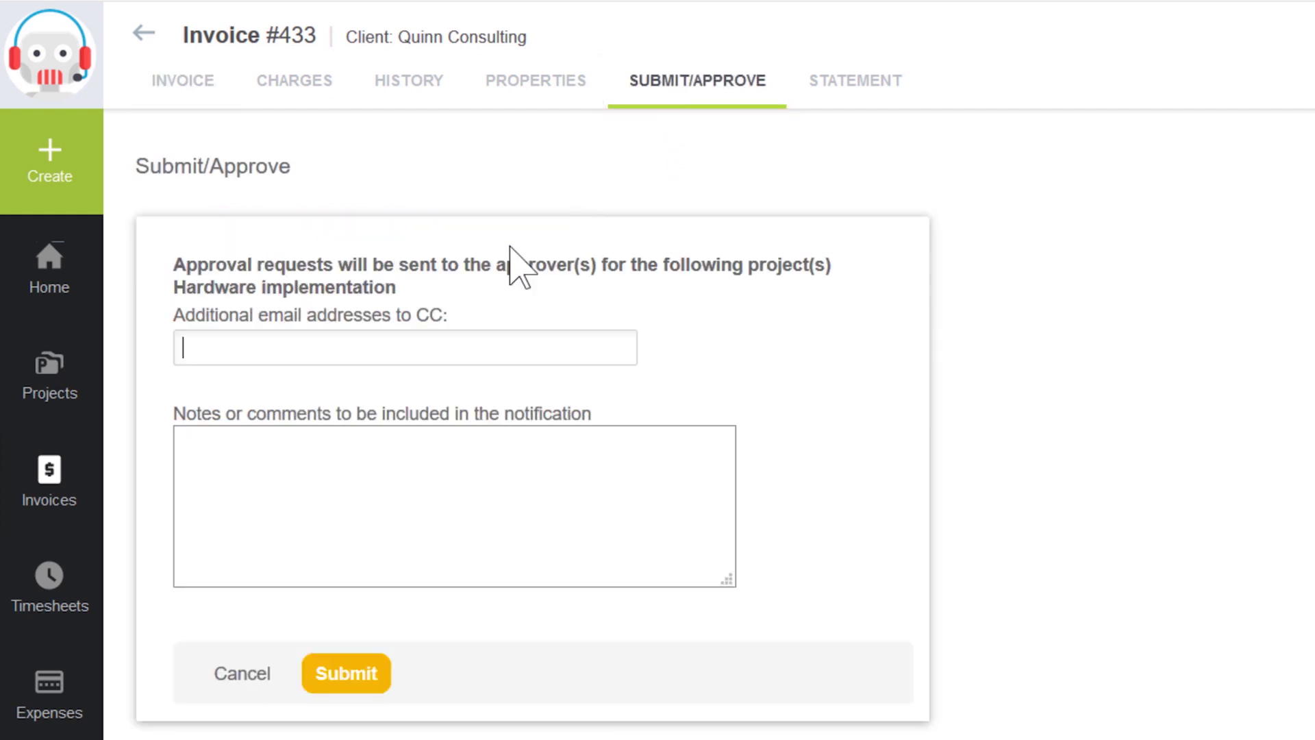
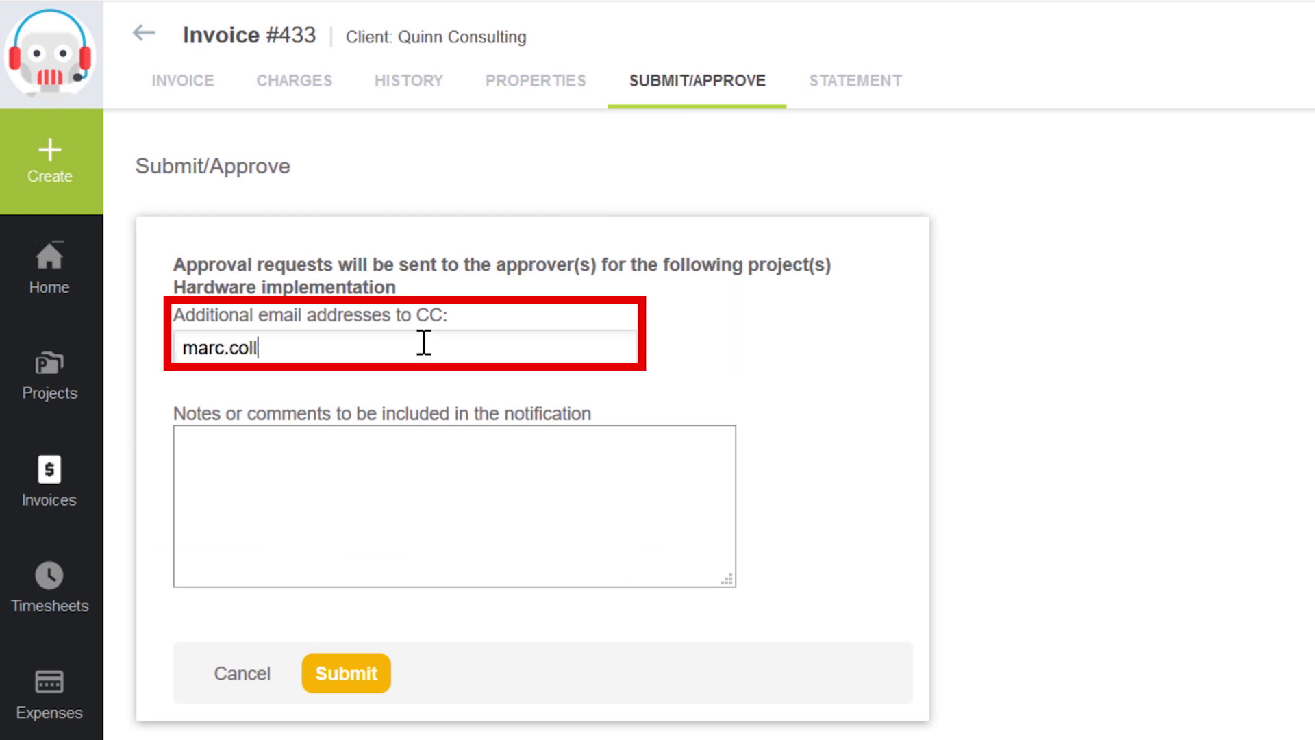
key(Tab)
text(S)
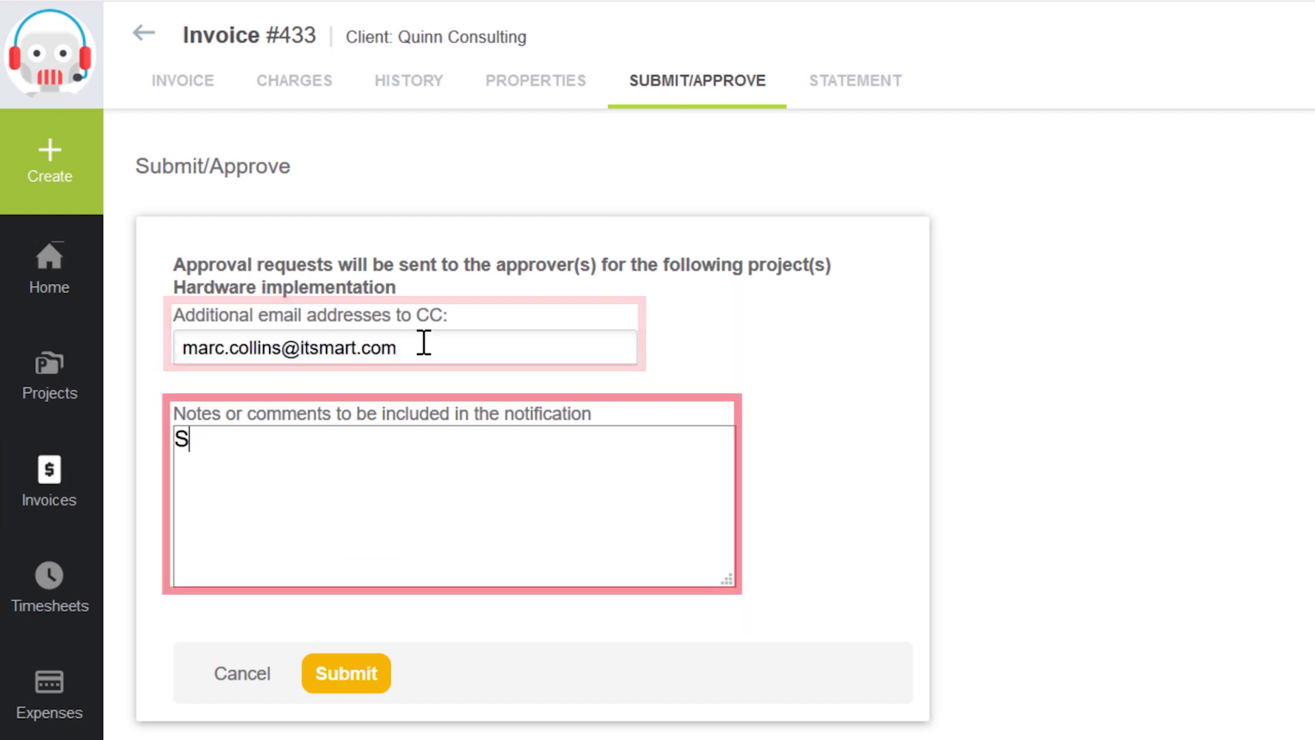
text(ummary attac)
key(BackSpace)
text(ached)
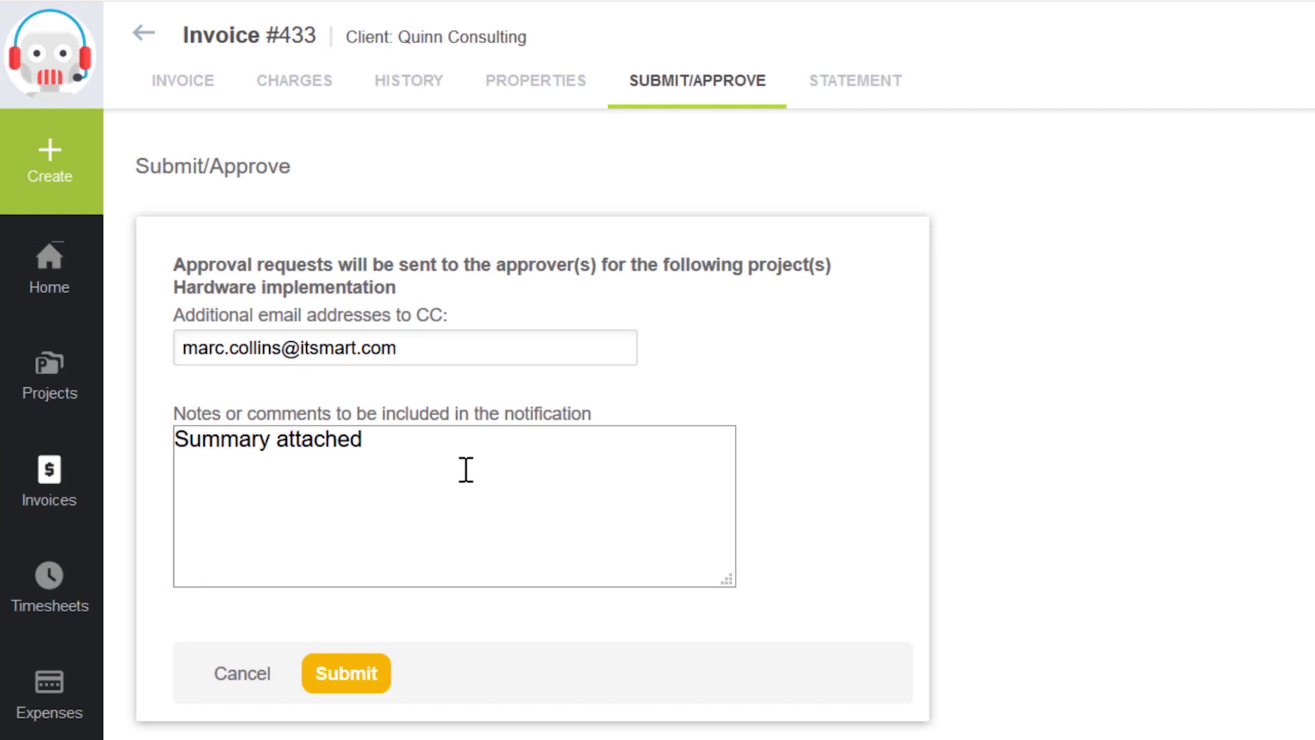
click(354, 668)
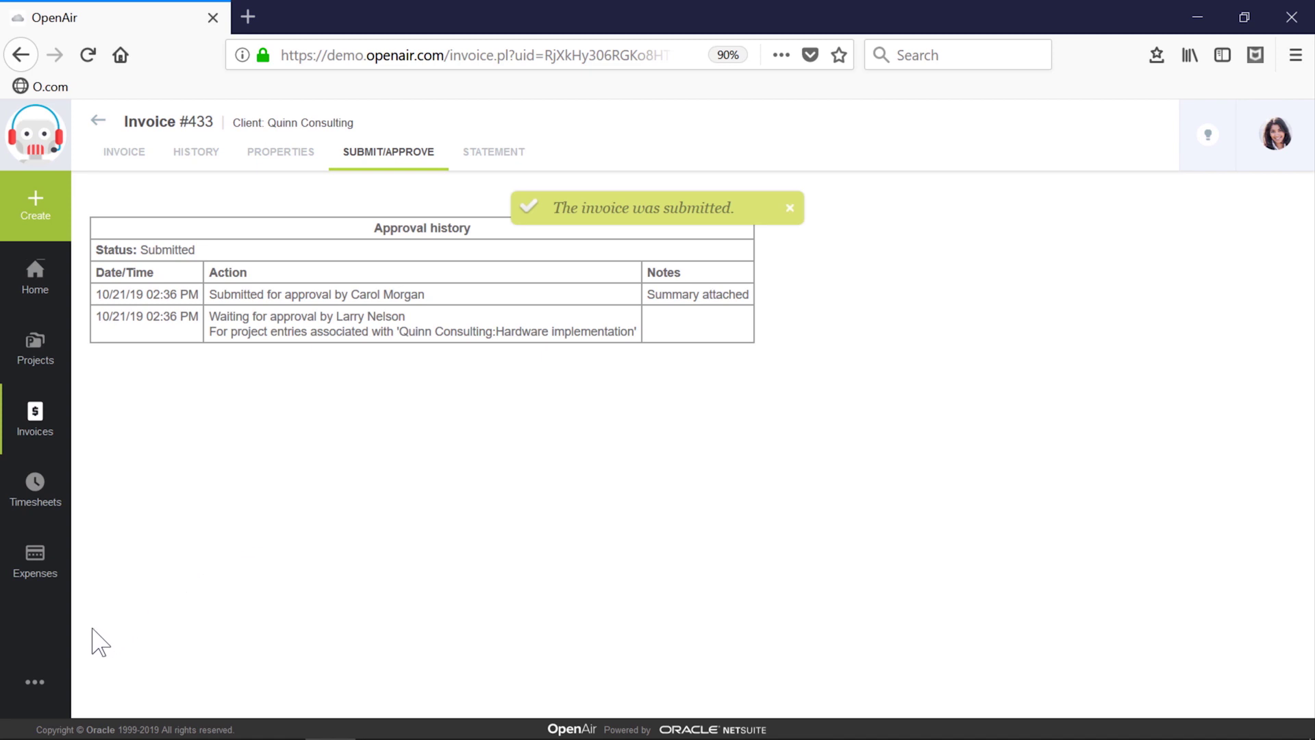
Step: Go to the Saved reports list under Reports in the navigation menu
click(31, 680)
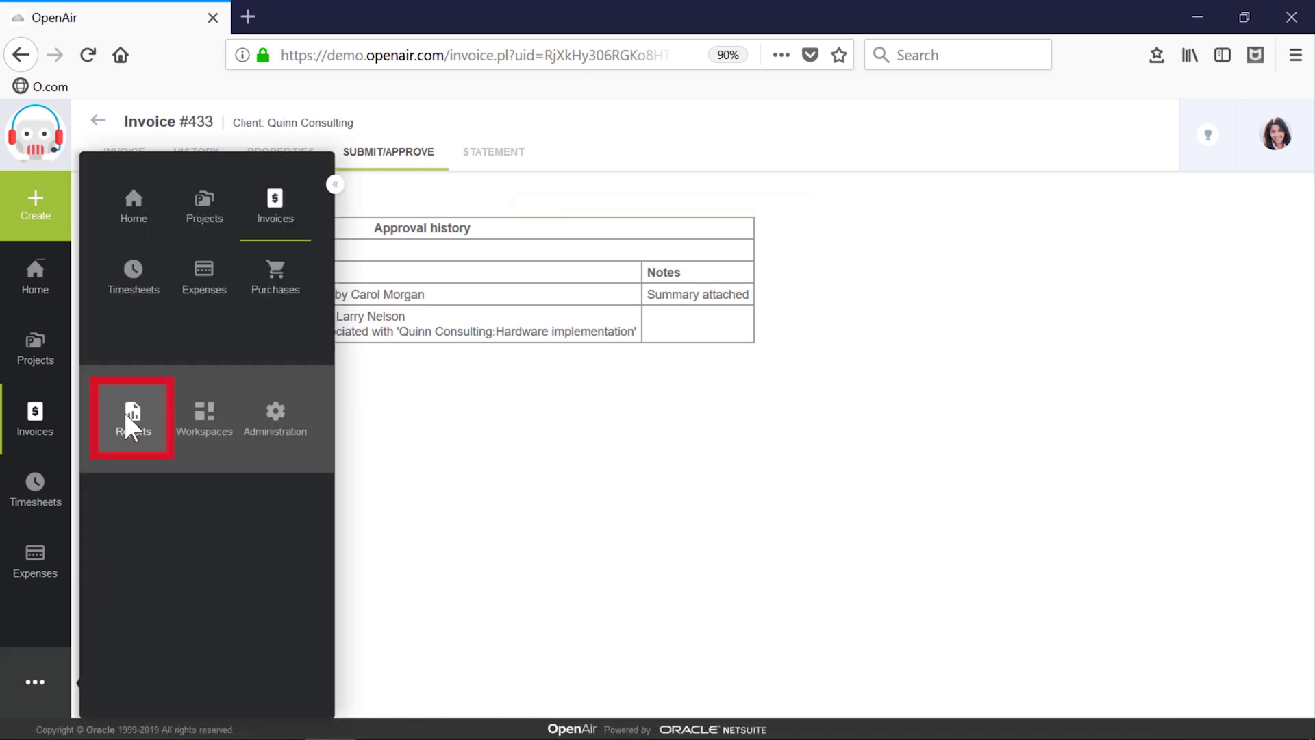
click(125, 411)
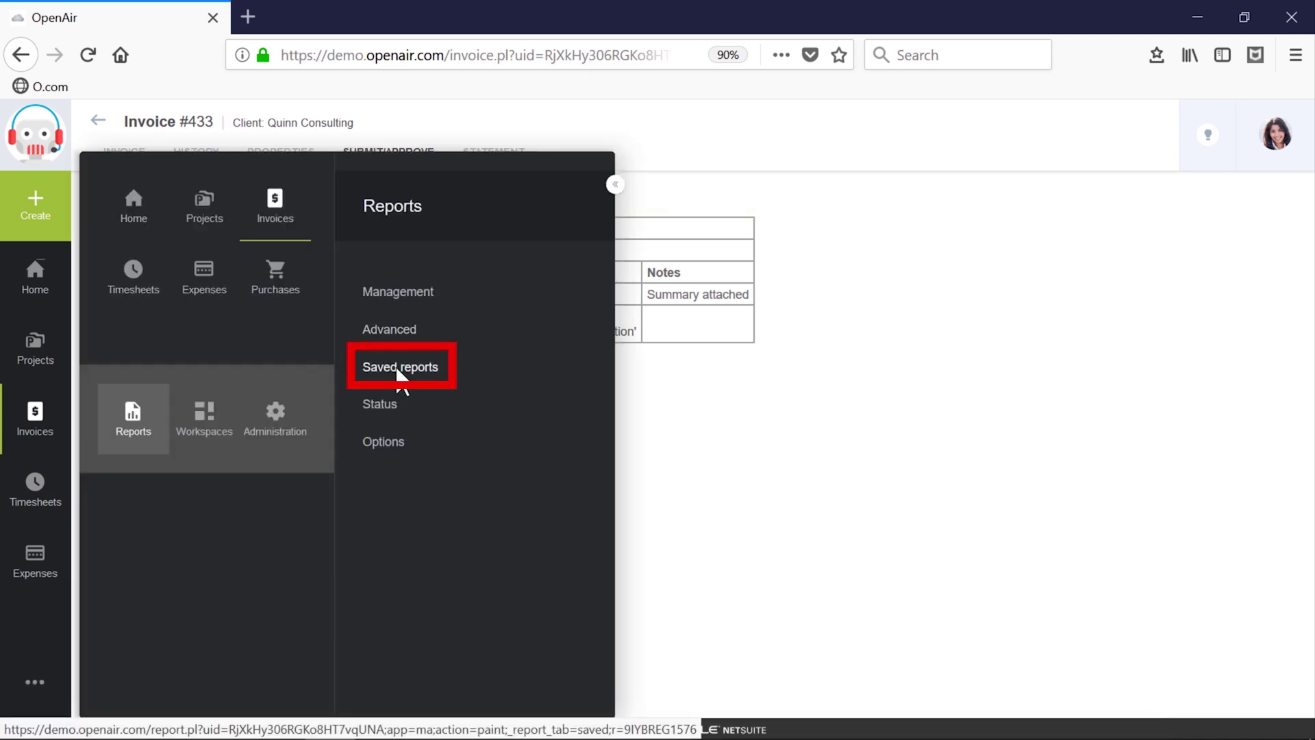
click(399, 370)
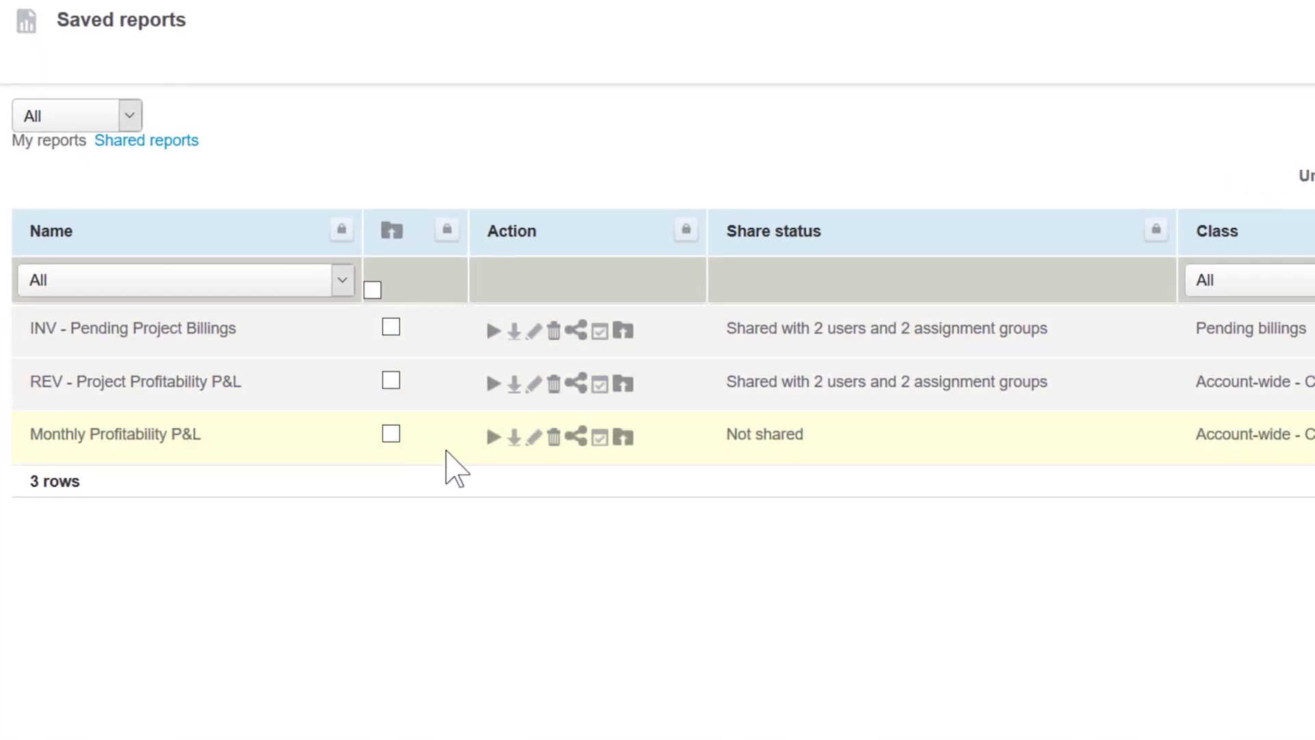
Step: Share the Monthly Profitability P&L report with three selected users and confirm
click(579, 438)
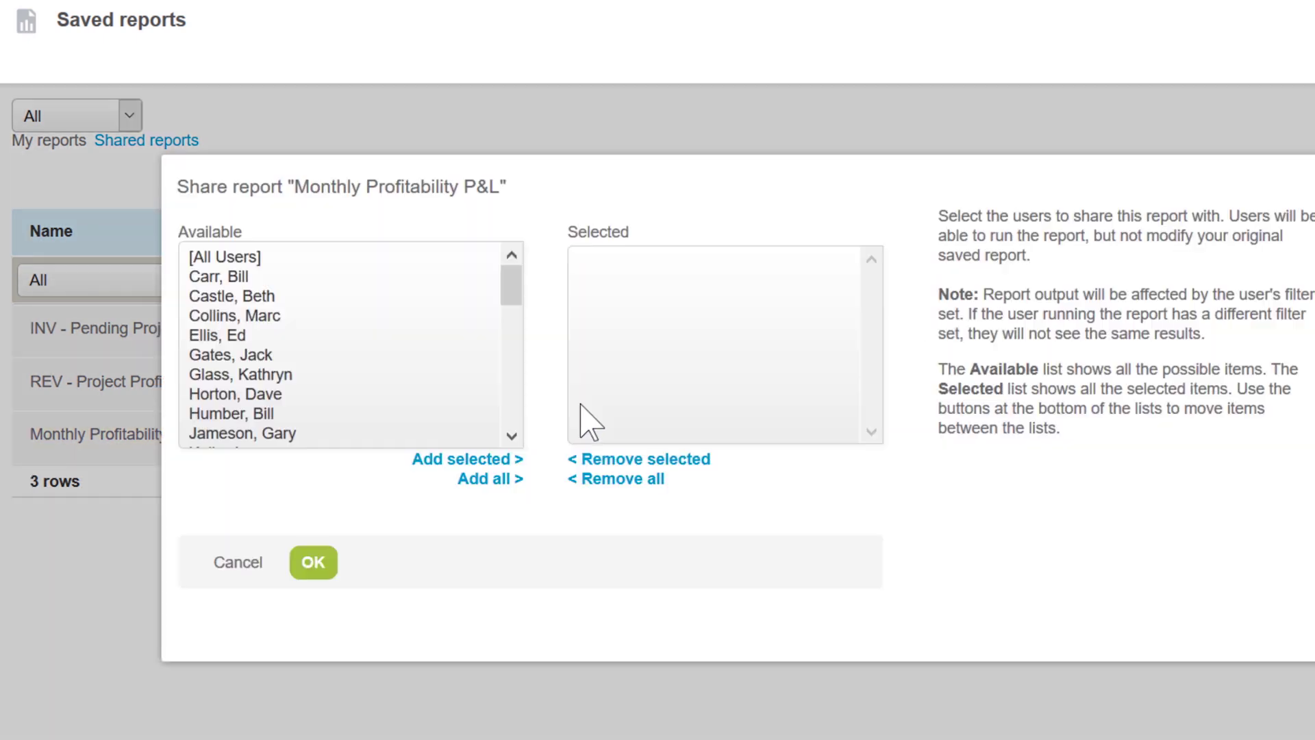
click(266, 277)
ctrl+click(283, 355)
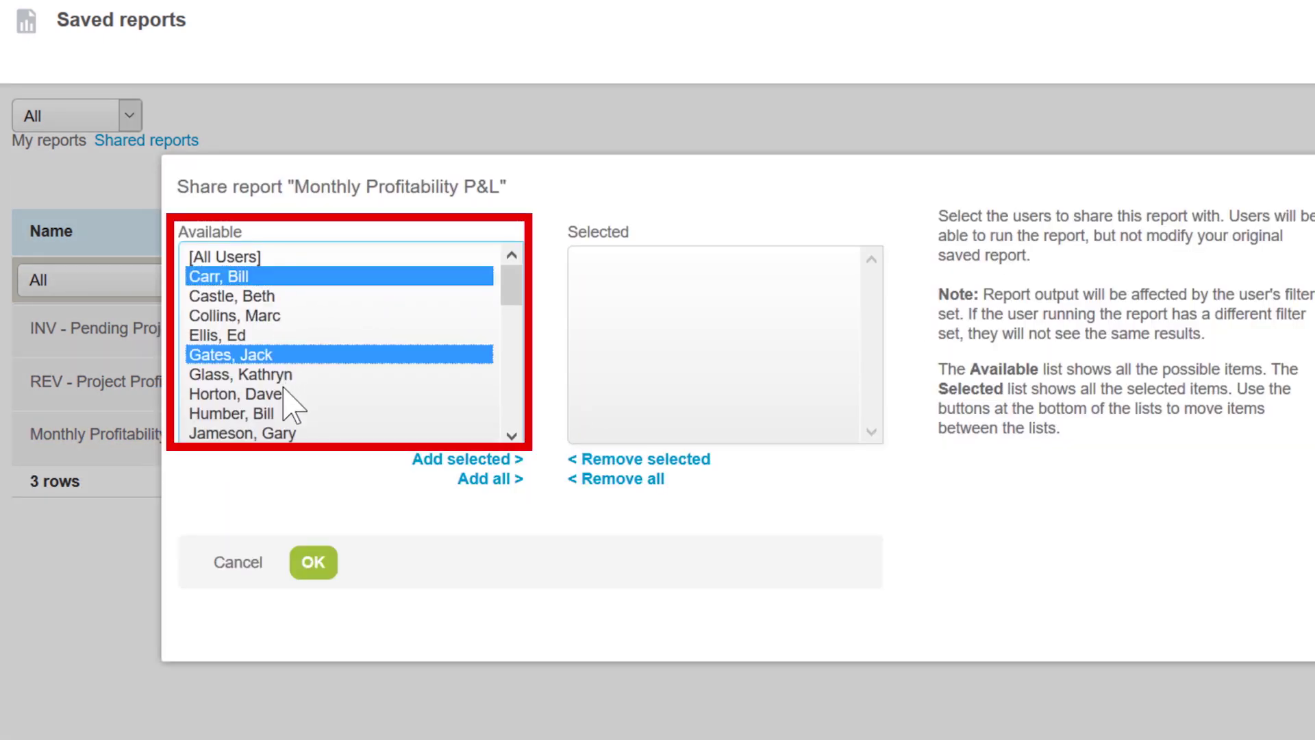
ctrl+click(284, 394)
click(449, 460)
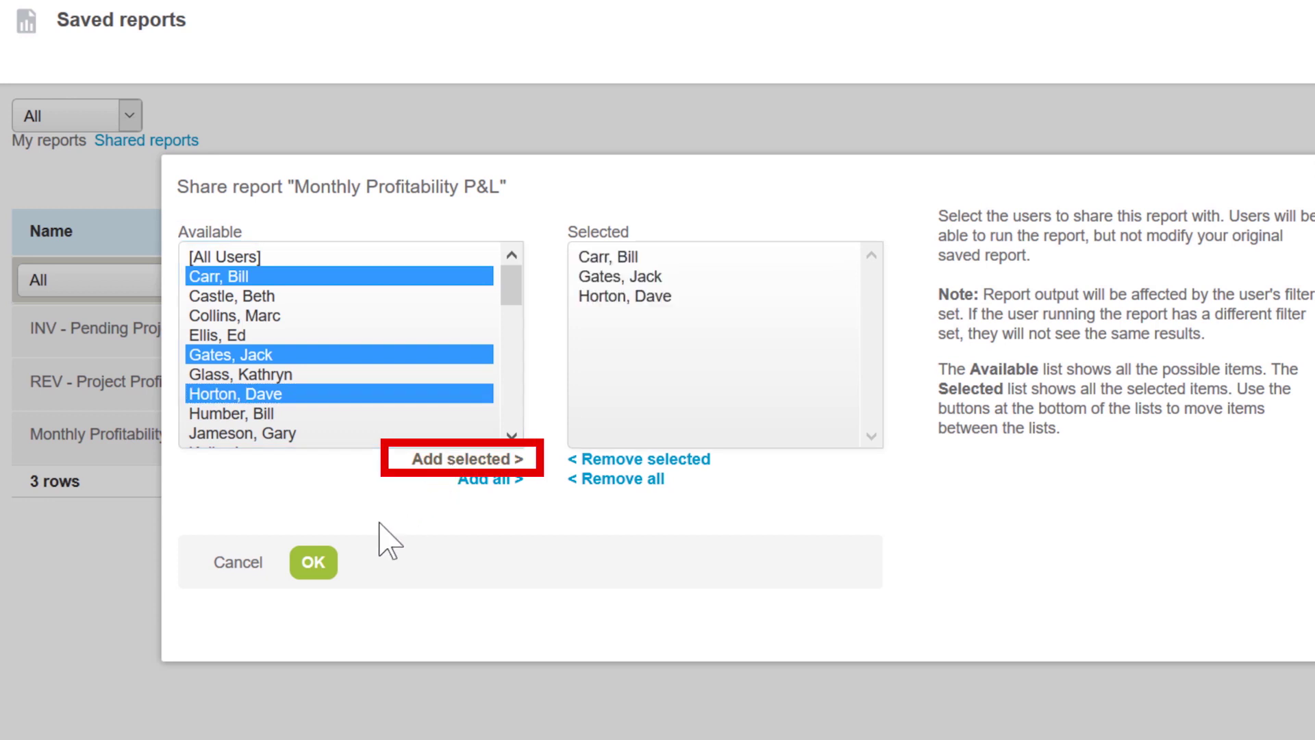
click(316, 563)
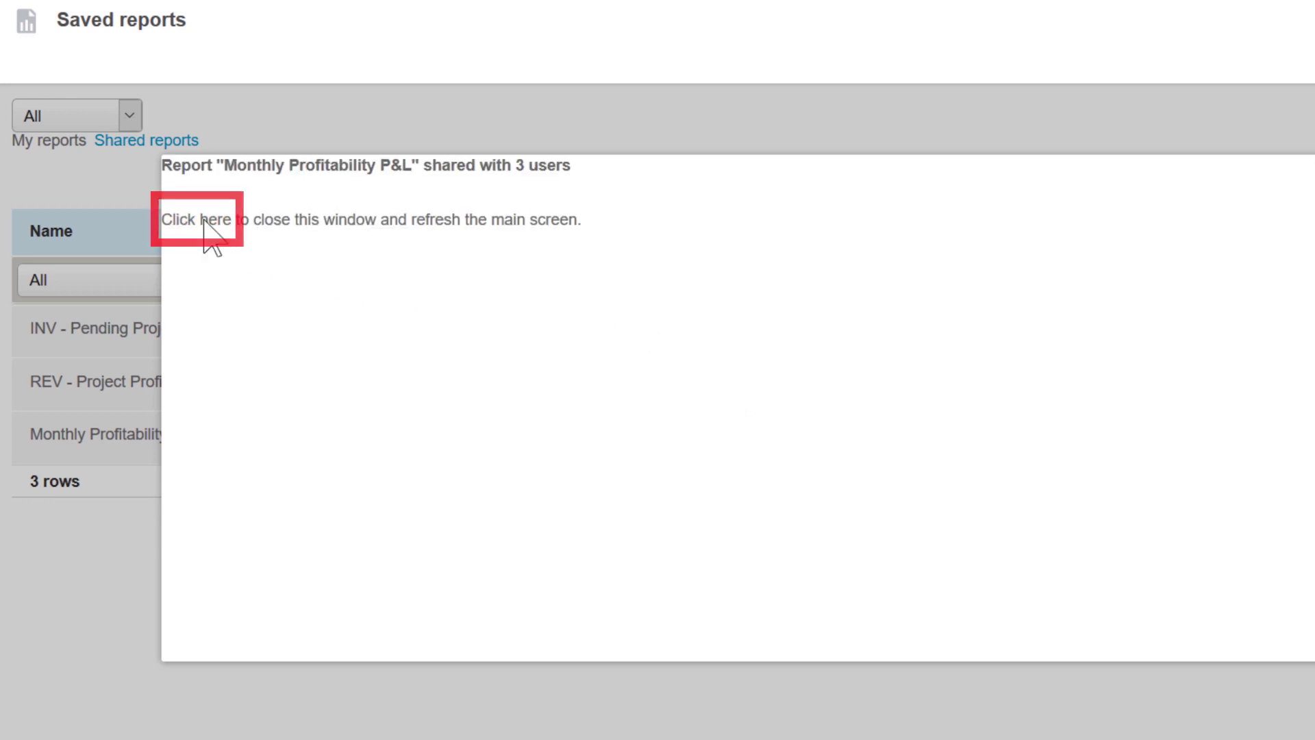
click(204, 220)
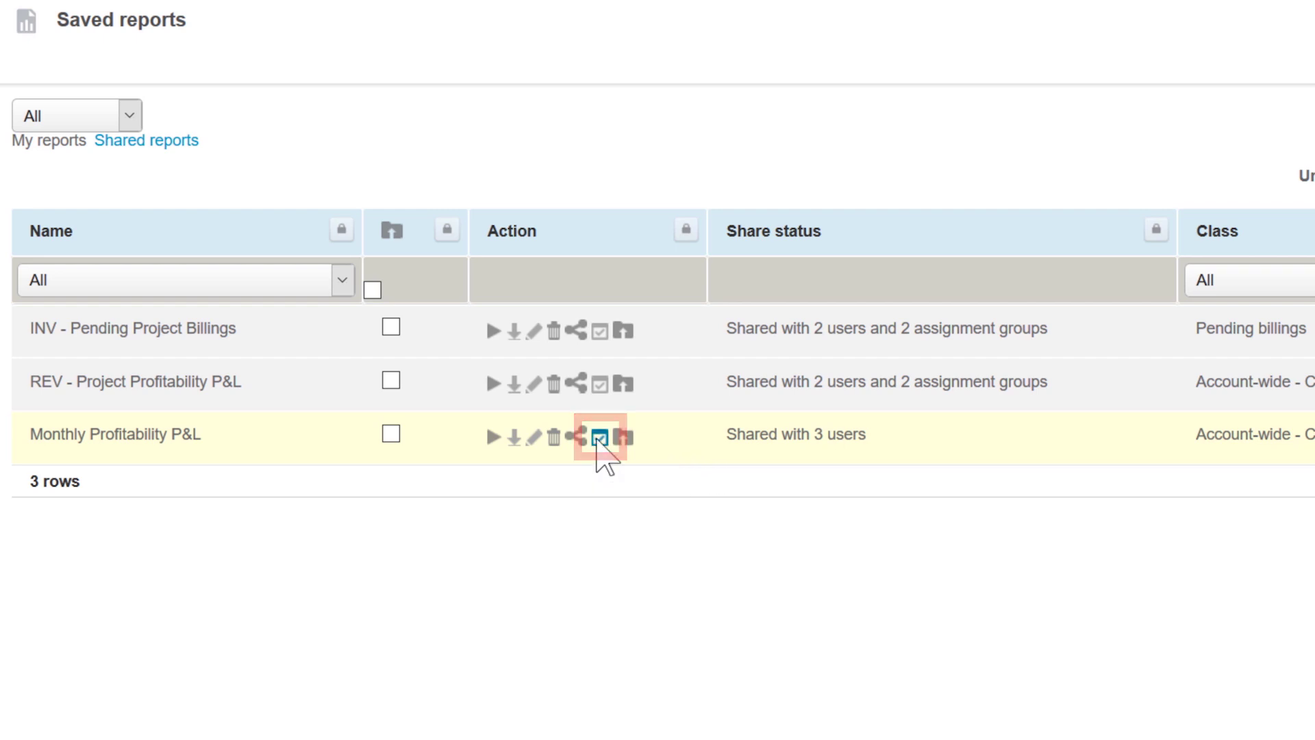
Step: Schedule Monthly Profitability P&L for Monday at 12am, minute 30, in PDF format, and save
click(600, 439)
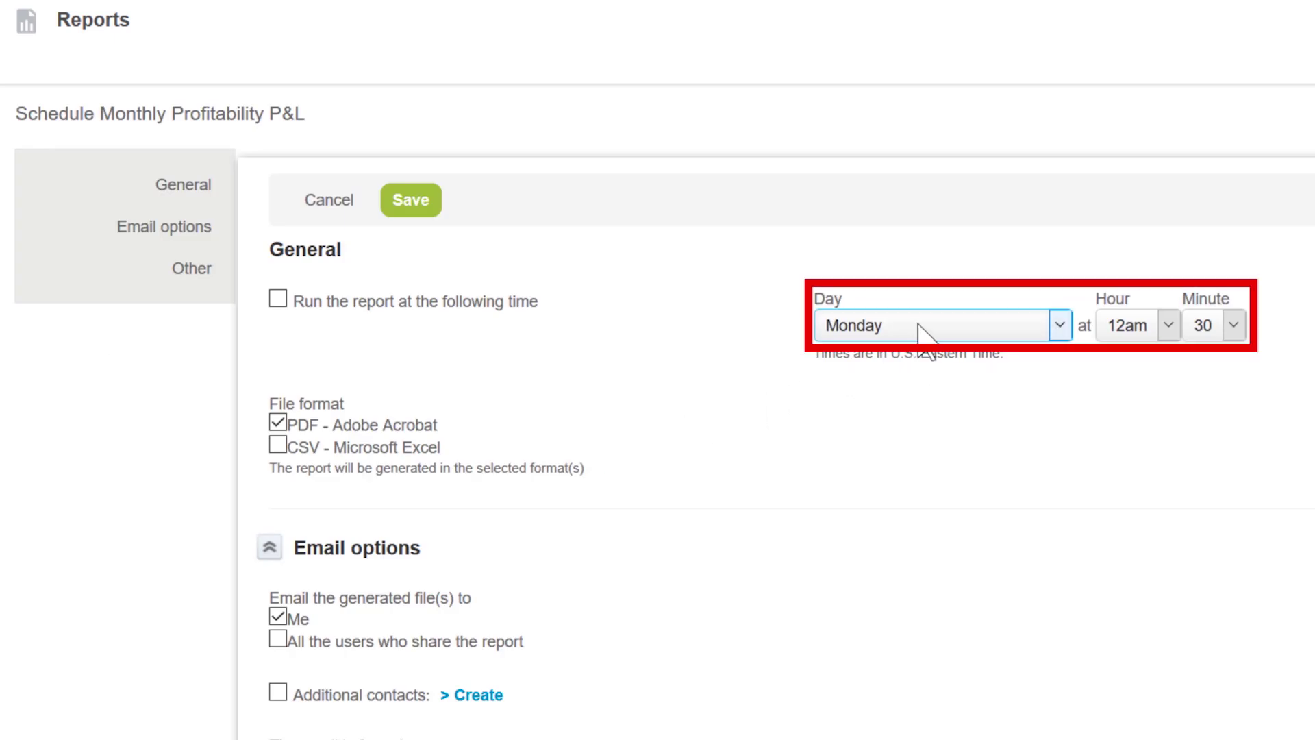
click(919, 325)
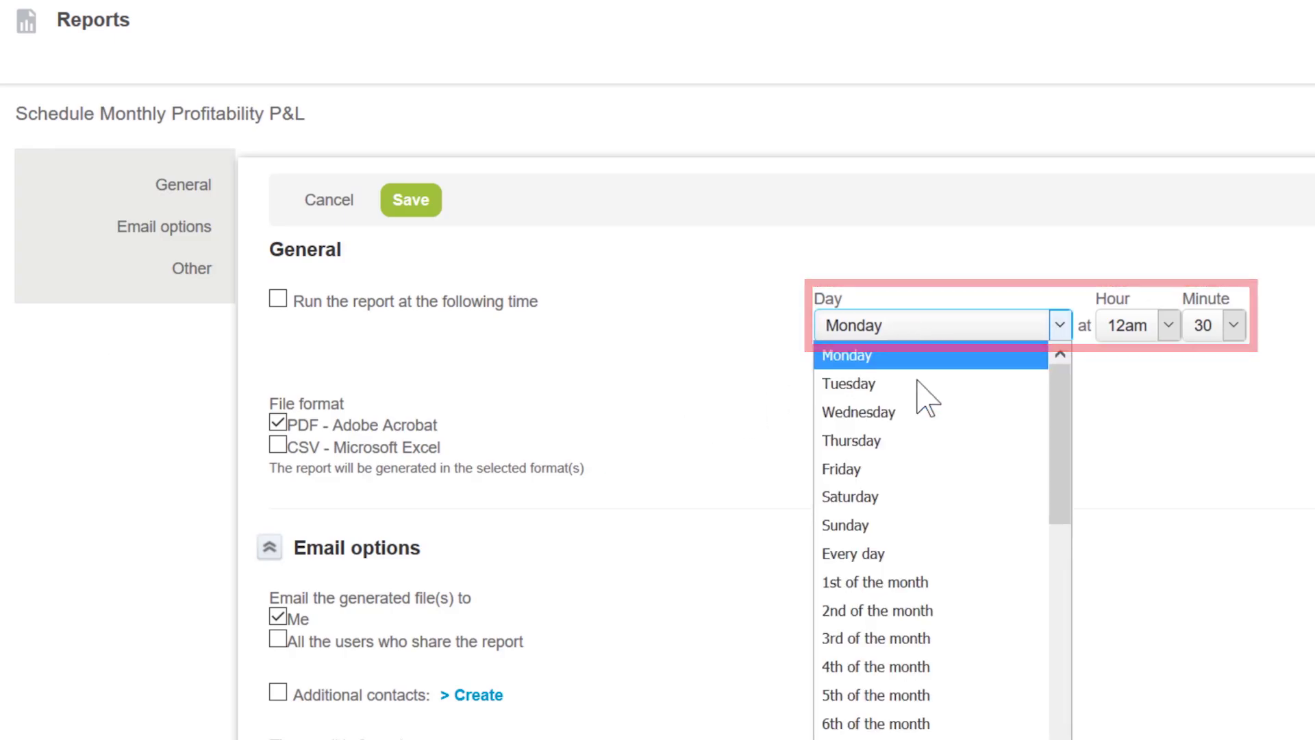
click(772, 387)
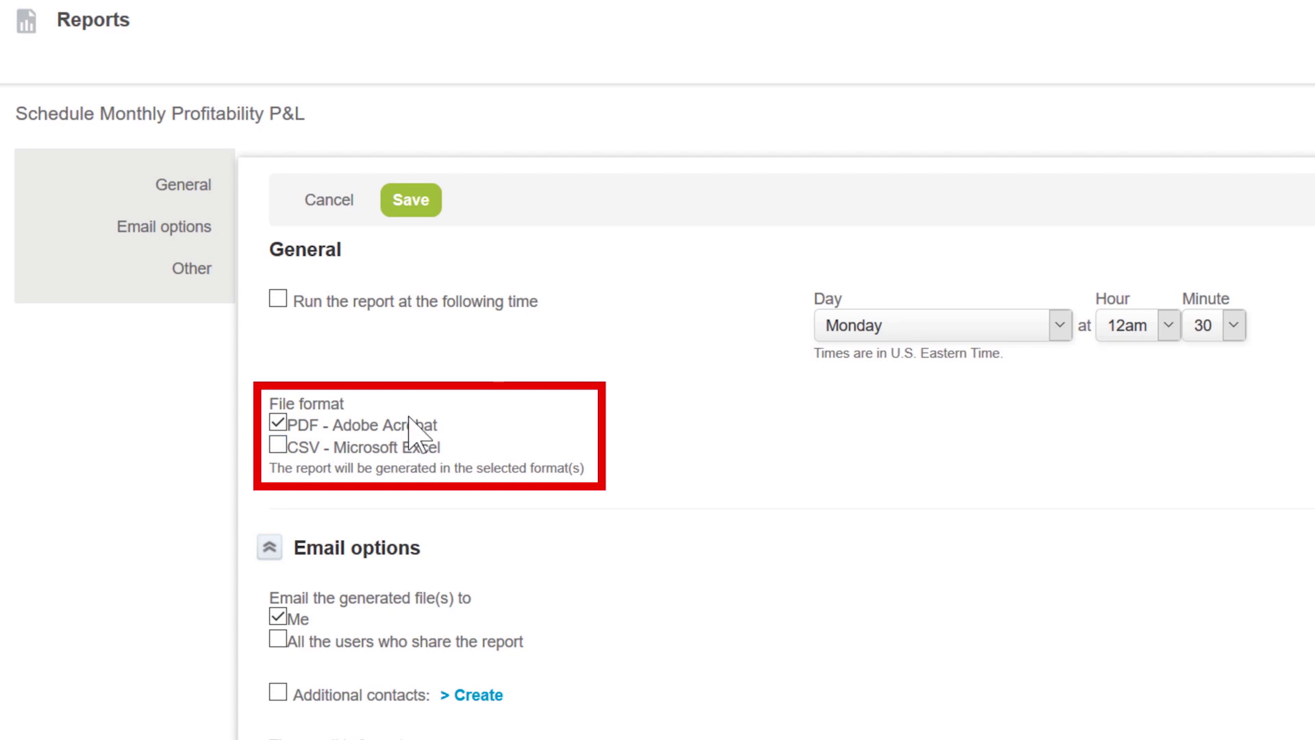
scroll(616, 470, down, 2)
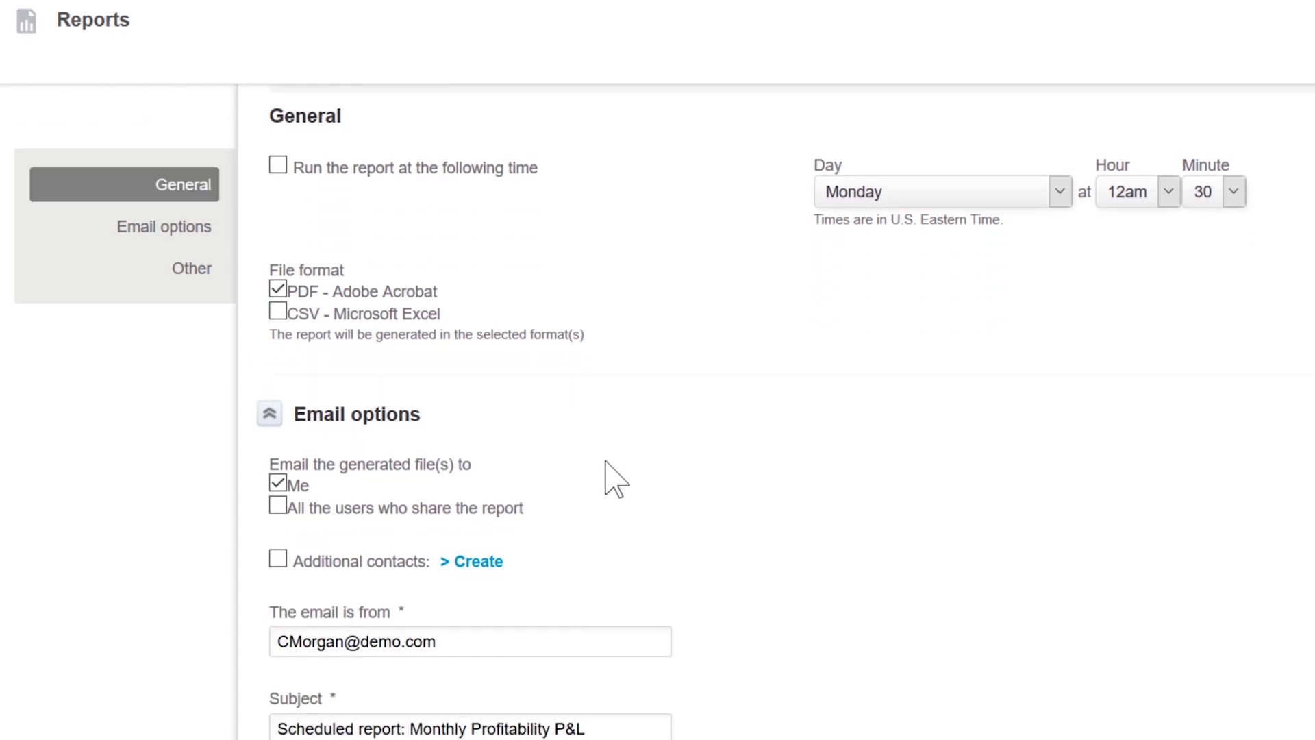
scroll(603, 520, down, 2)
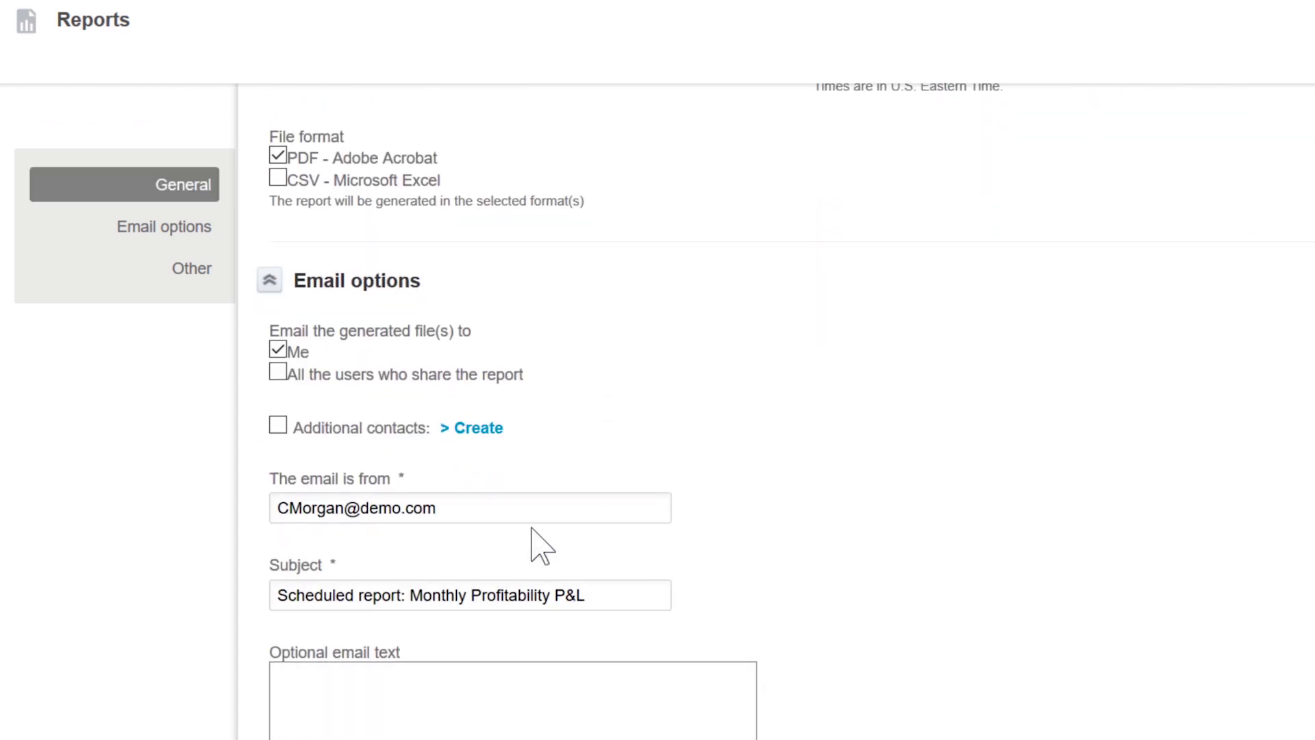
scroll(567, 471, up, 4)
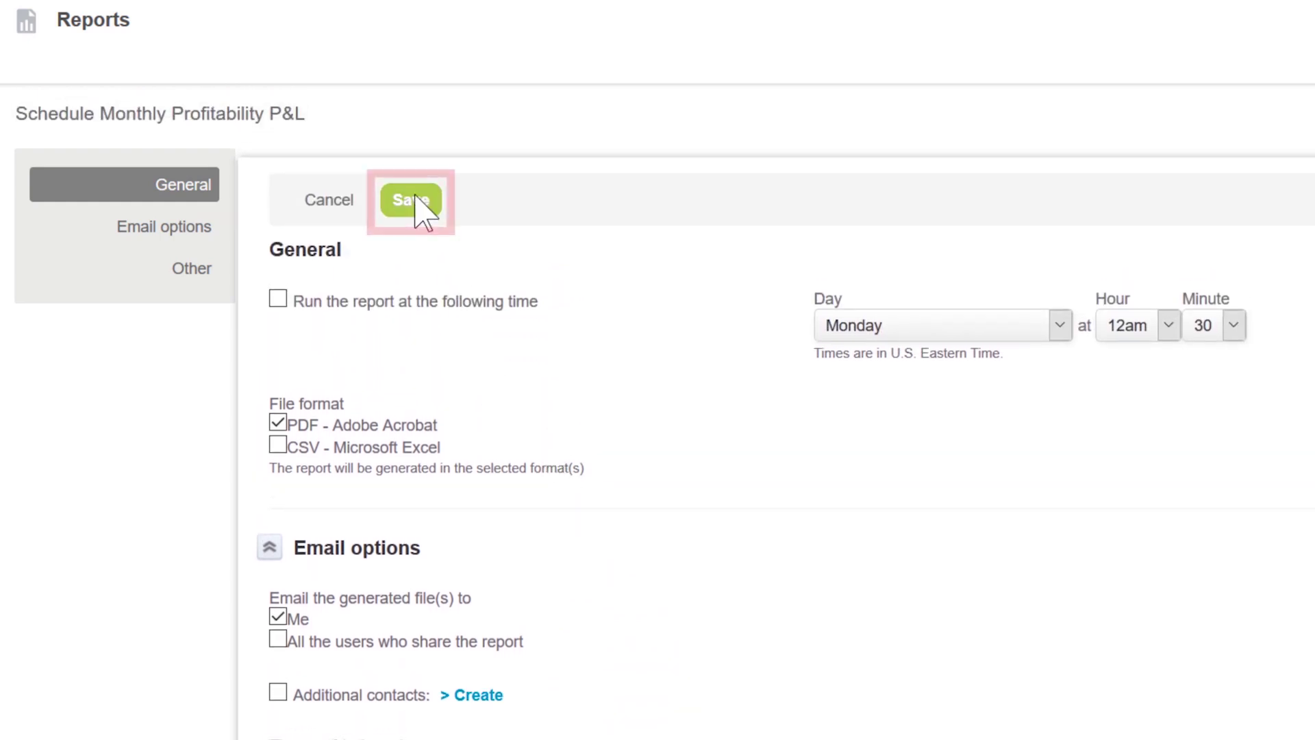
click(423, 202)
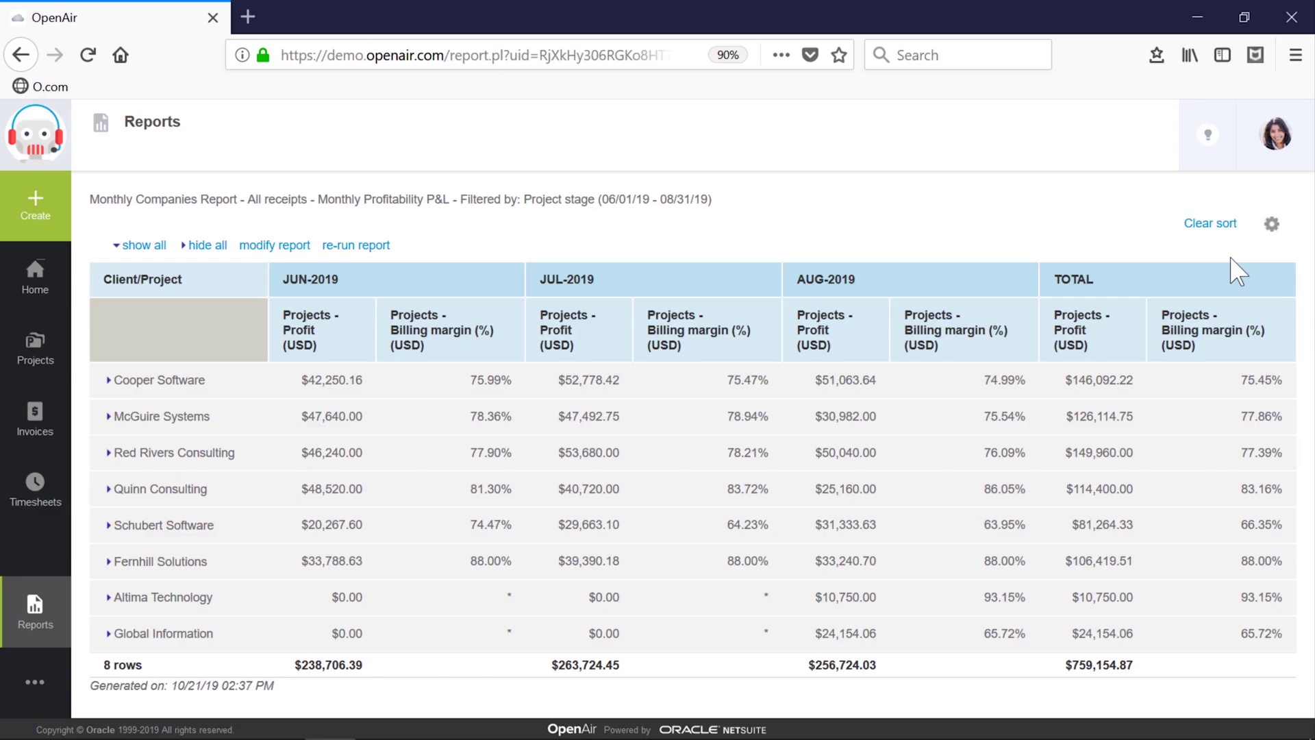
Step: Open the gear settings menu above the Monthly Profitability P&L report
click(1272, 225)
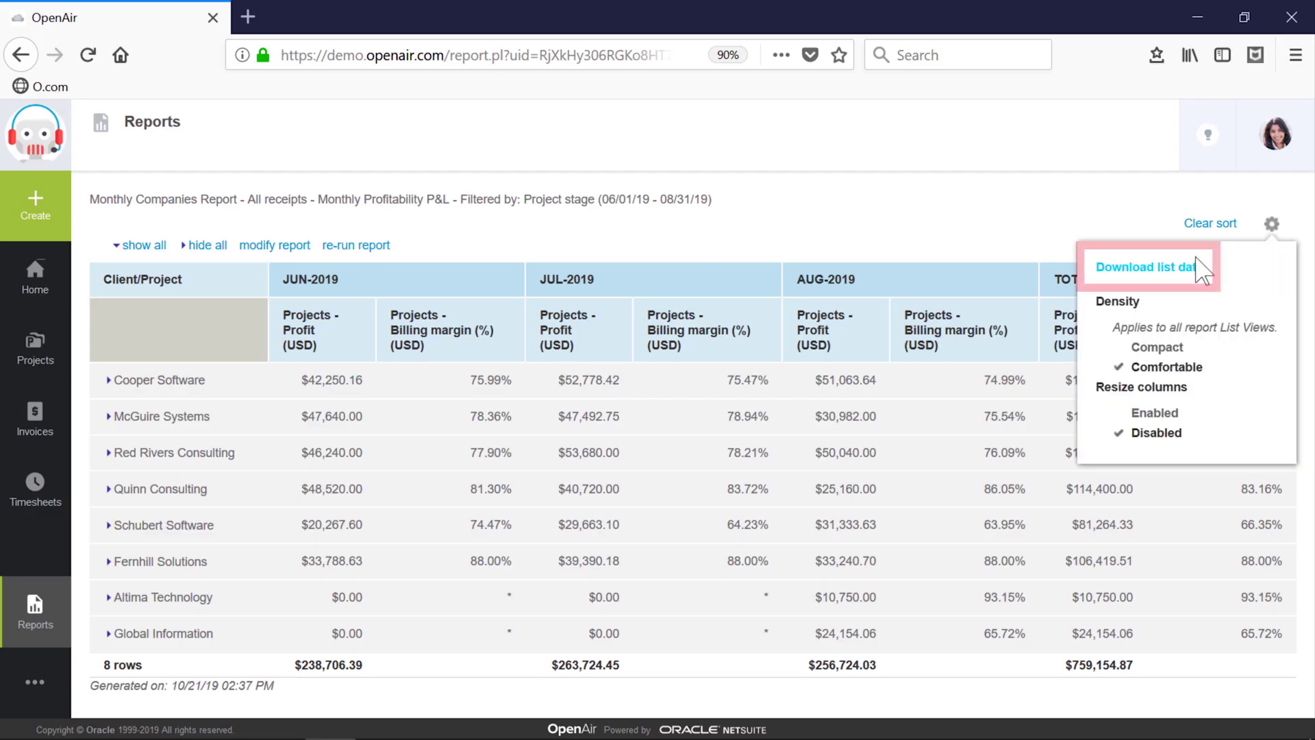